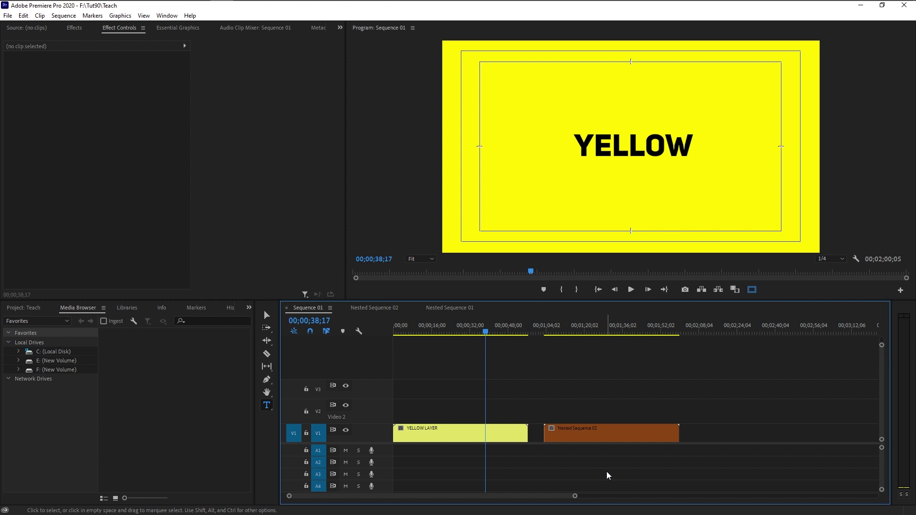
Preview the yellow layer and the orange nested sequence at several points on the timeline
click(520, 437)
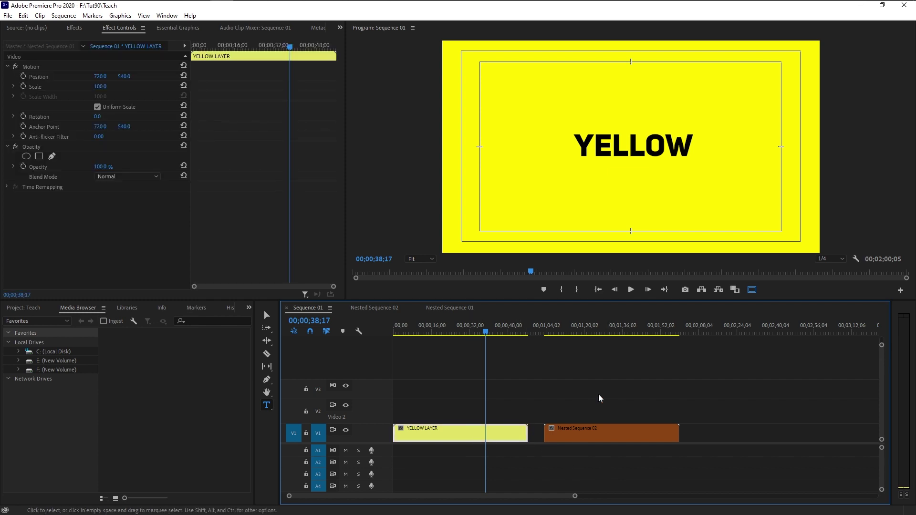
click(599, 327)
click(603, 431)
click(490, 327)
click(439, 431)
click(590, 328)
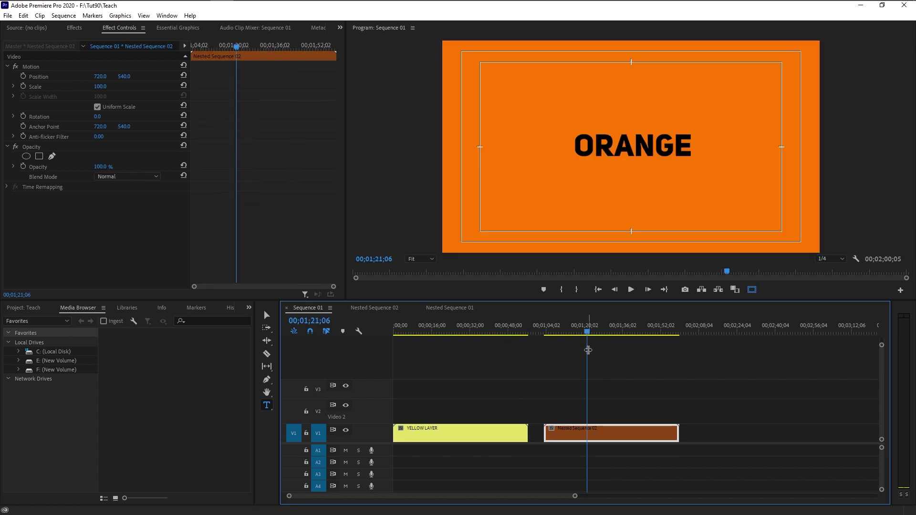
click(454, 328)
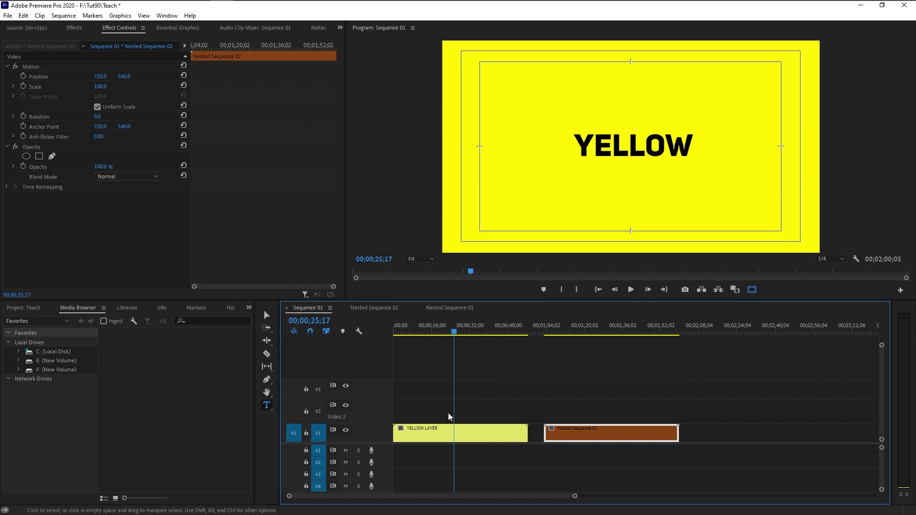
Stack the orange nested sequence on V2 directly above the yellow layer and check the overlap by toggling V2's visibility
drag(601, 437, 435, 413)
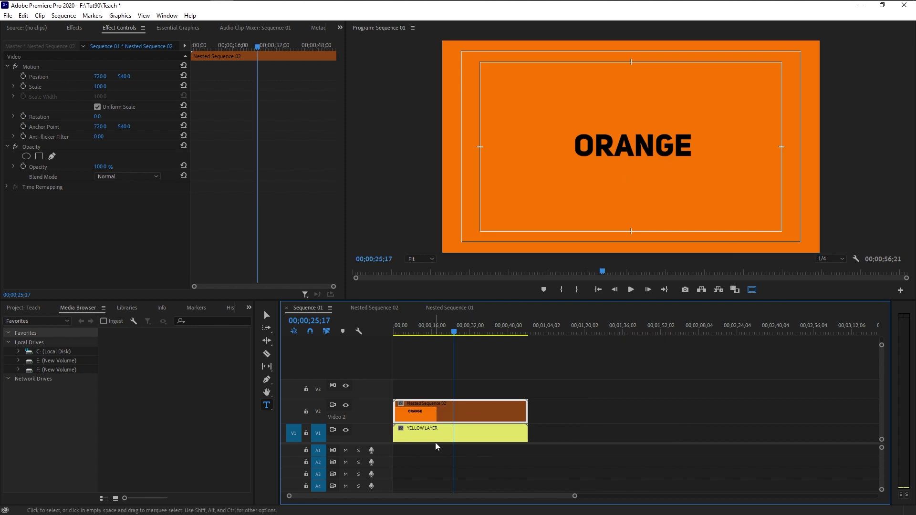
click(345, 406)
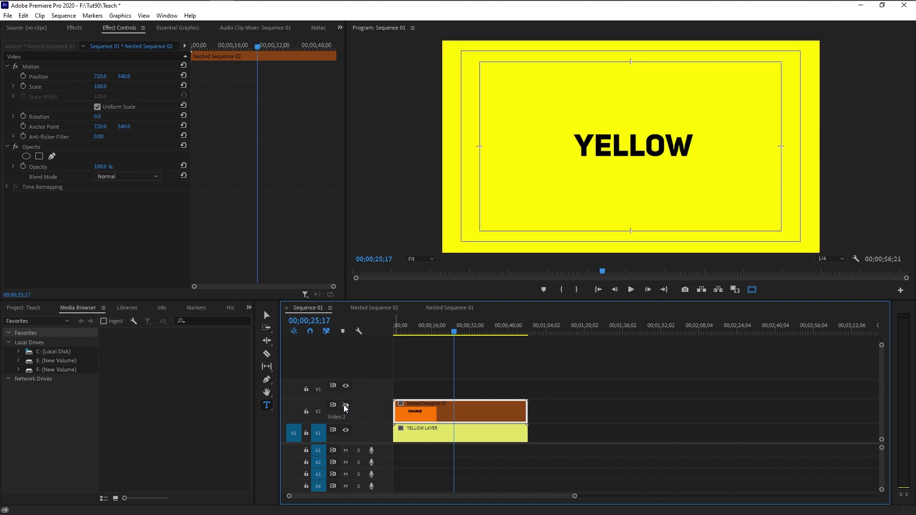
click(345, 406)
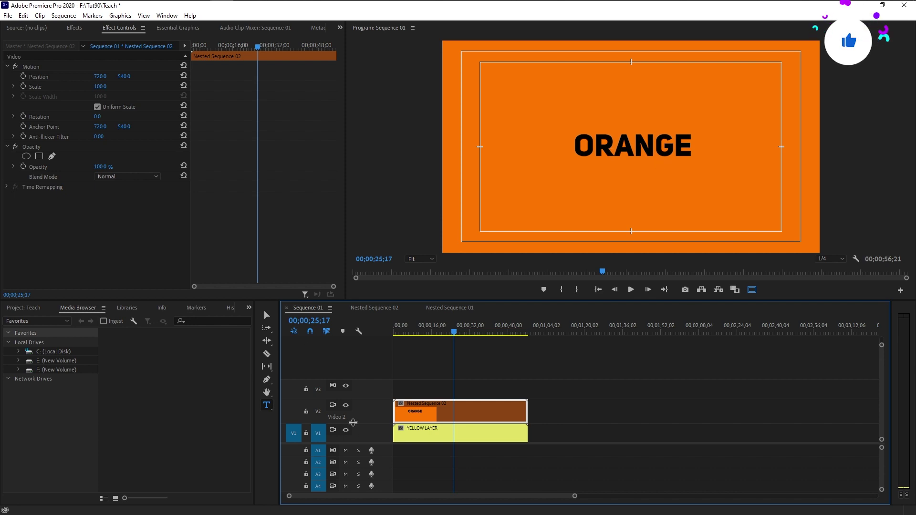
click(345, 405)
key(ctrl+z)
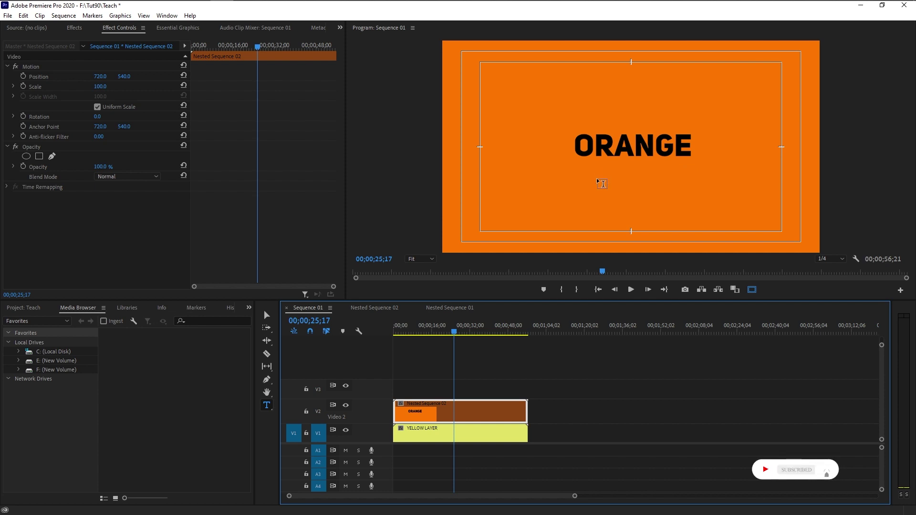
key(ctrl+s)
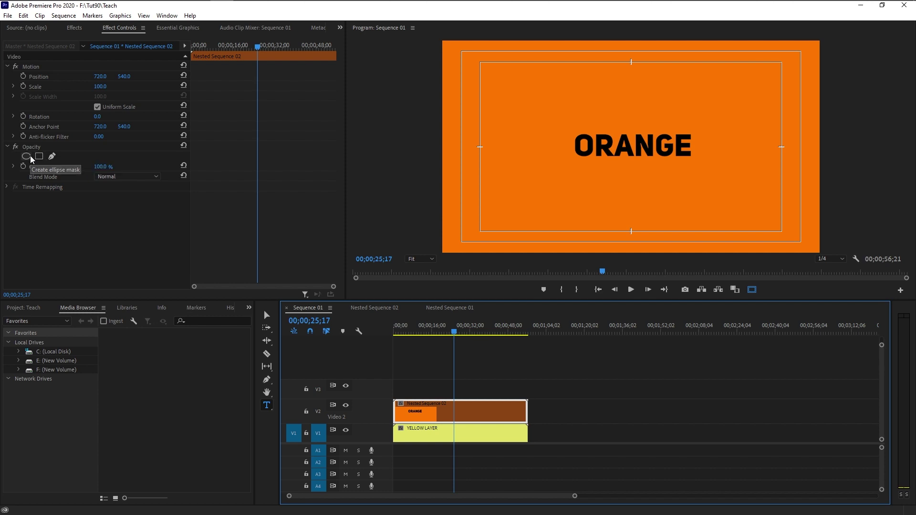
Draw a closed four-point Pen opacity mask around the word ORANGE on the orange nested sequence
click(45, 162)
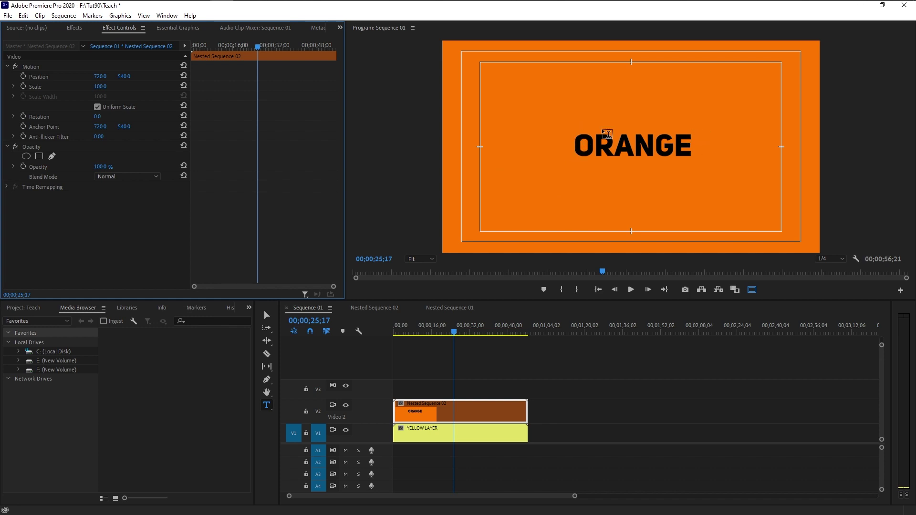
click(52, 156)
click(566, 126)
click(567, 166)
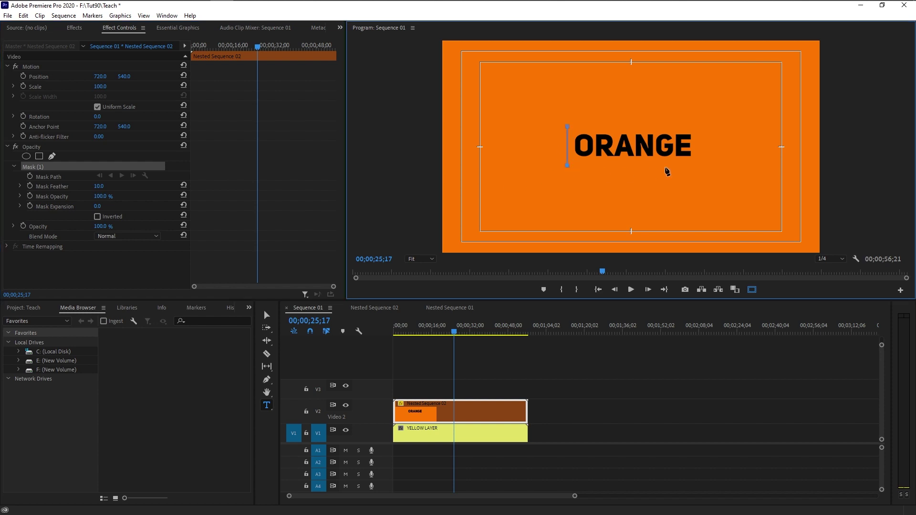
click(705, 170)
click(700, 125)
click(567, 126)
drag(704, 170, 701, 168)
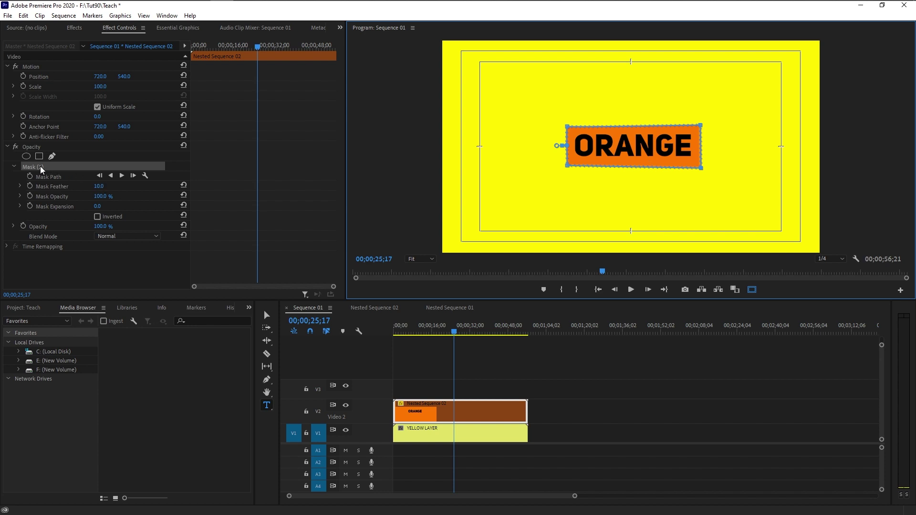
Toggle the inversion of the orange clip's mask to compare both results, and save the project
click(98, 217)
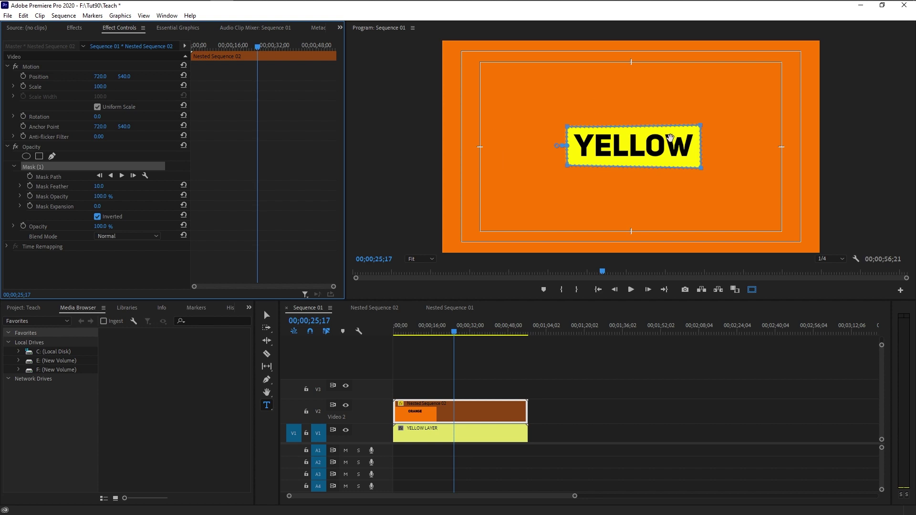
key(ctrl+s)
click(97, 216)
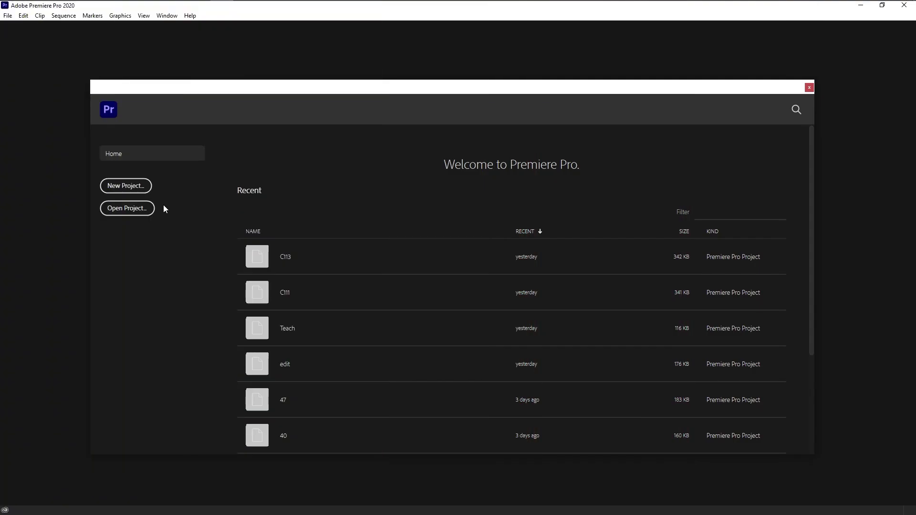
Create a new project named Mask Reveal
click(138, 186)
text(Mask Reveal)
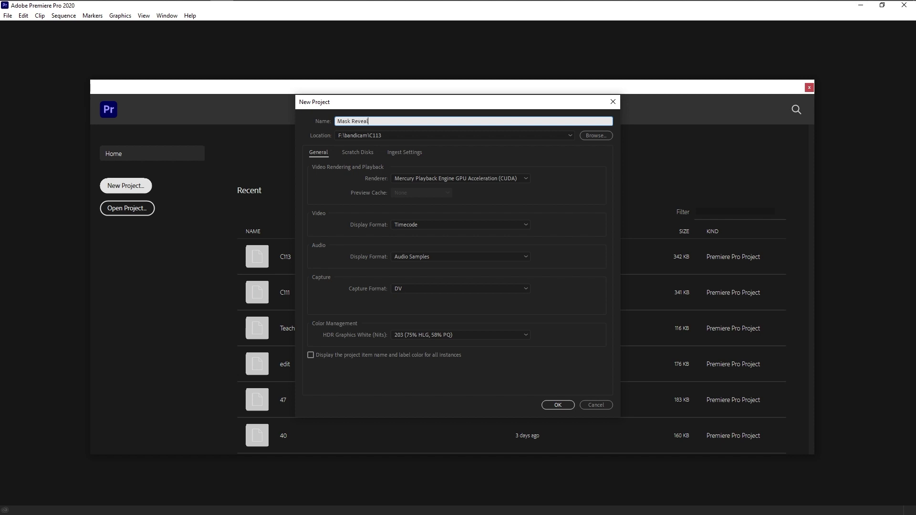
key(Return)
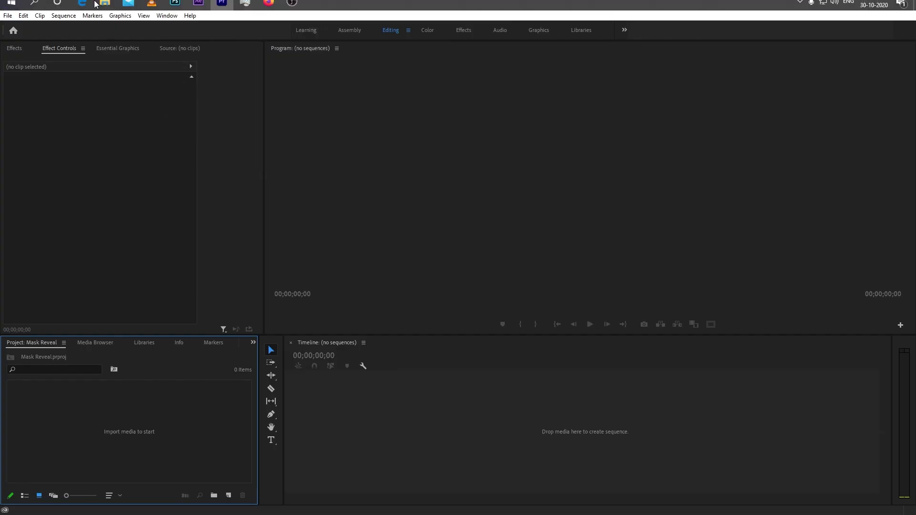
Import the four video clips 2, 3, 4 and first from the Tut90 Stock folder into the project
click(103, 3)
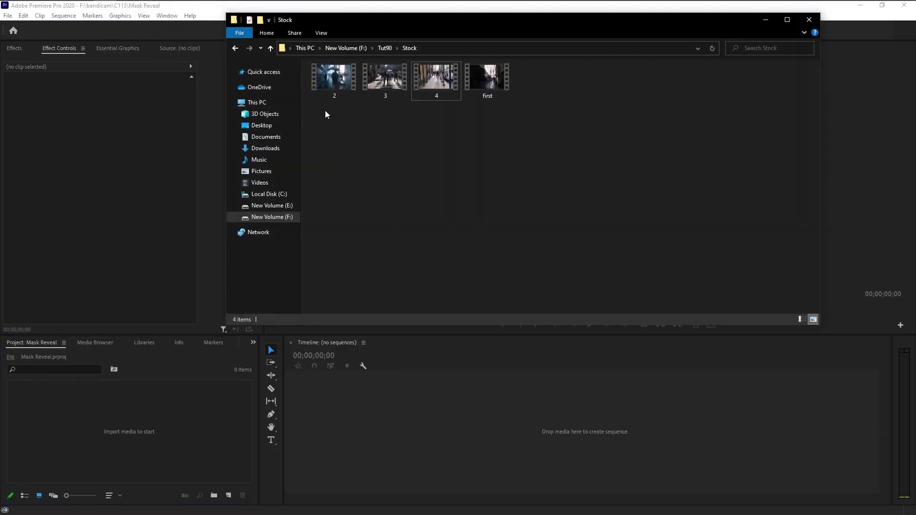
drag(560, 118, 170, 428)
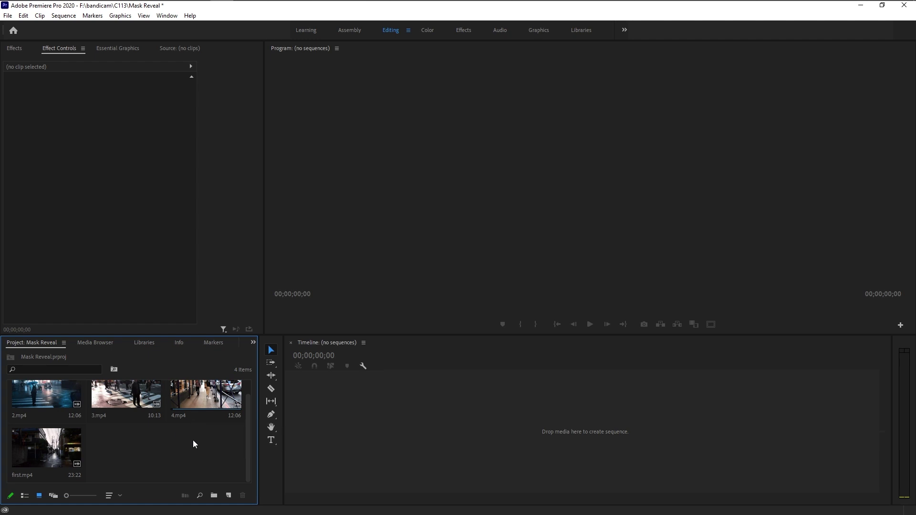
click(178, 459)
Create a sequence from first.mp4 and select its clip on the timeline
drag(78, 444, 374, 438)
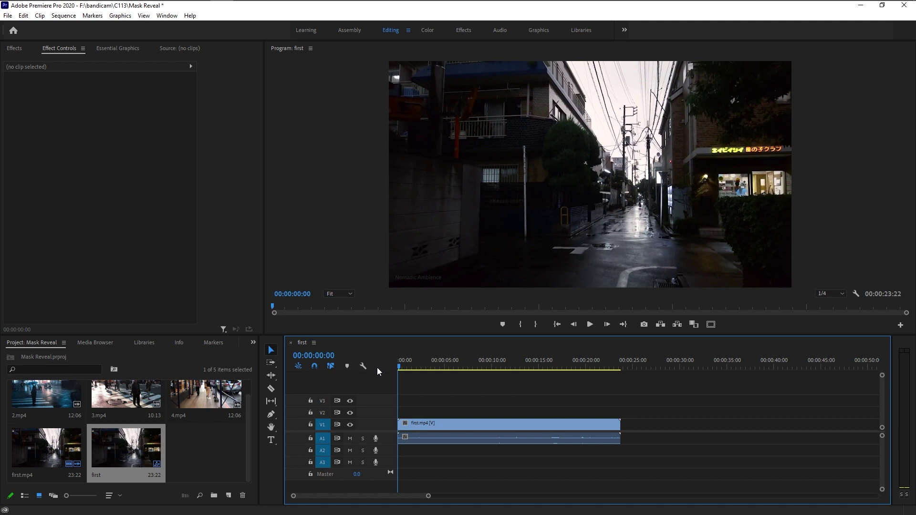
click(418, 425)
right_click(417, 425)
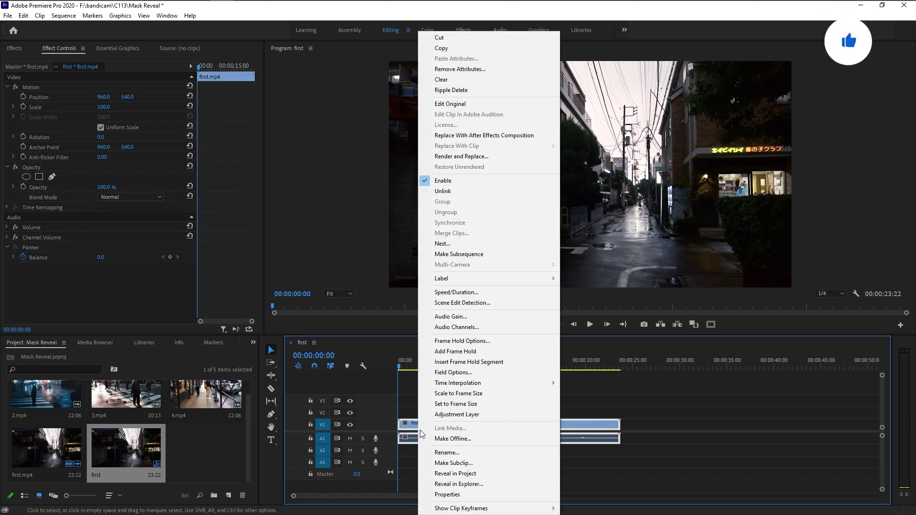
click(450, 493)
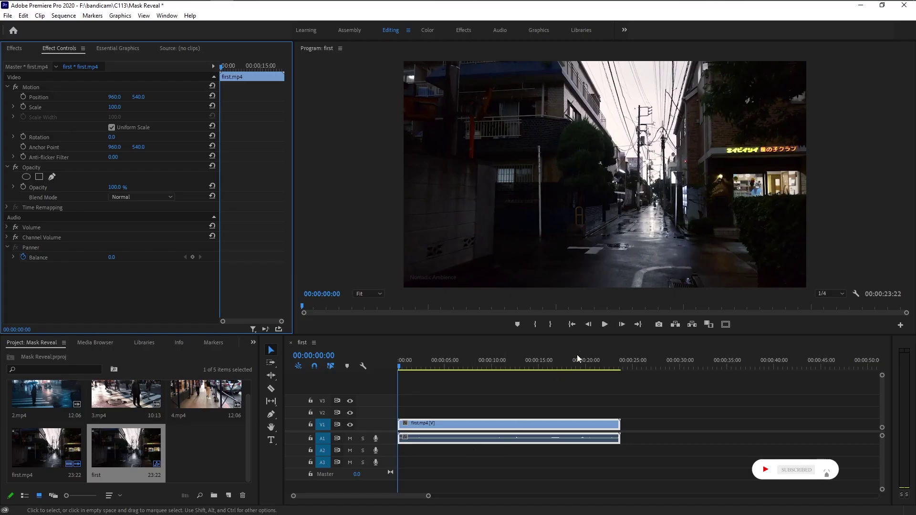
Play and scrub through first.mp4 to examine how the van passes in front of the camera
click(602, 329)
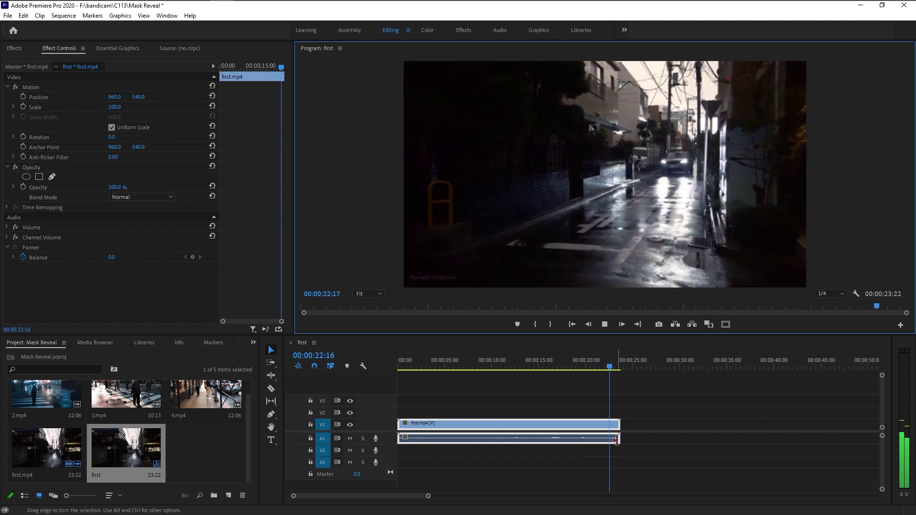
key(space)
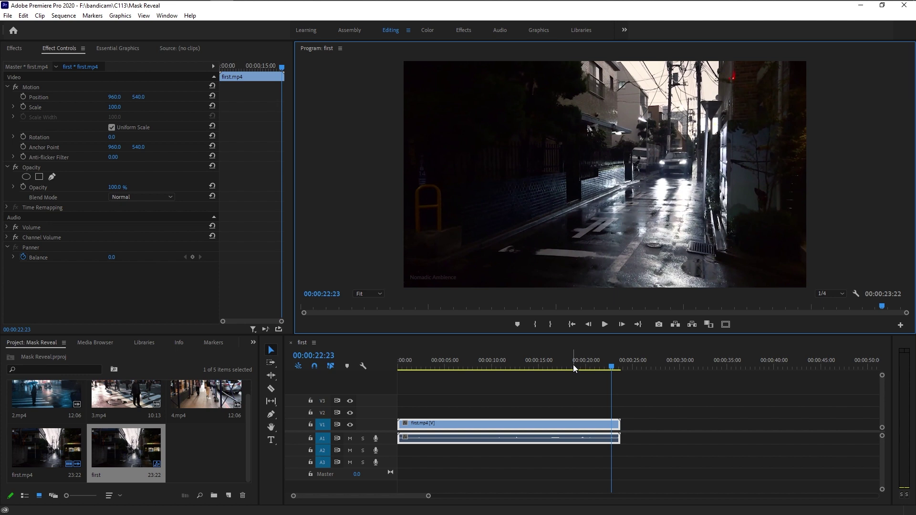
click(573, 364)
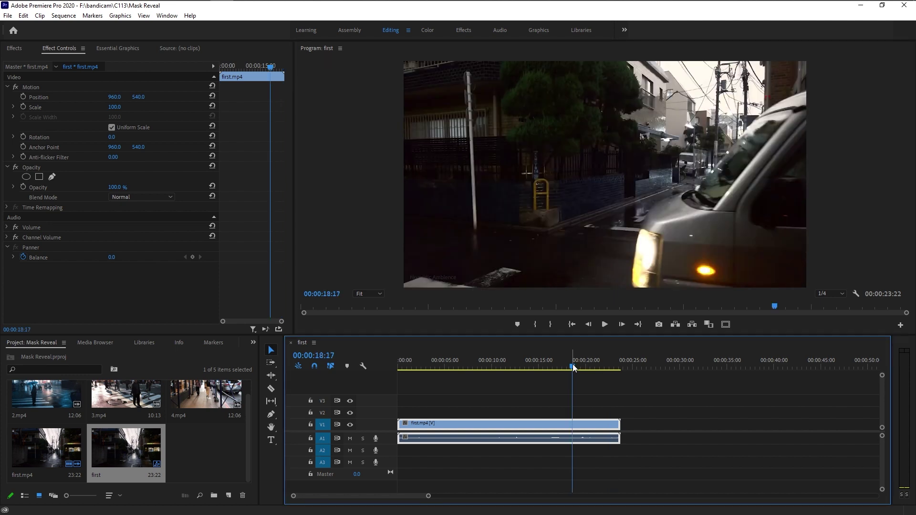
drag(573, 364, 583, 368)
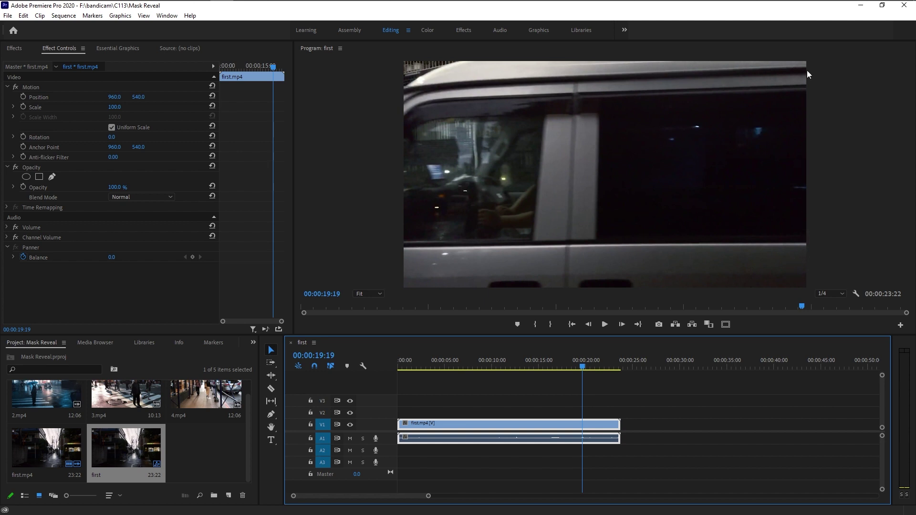
drag(580, 363, 592, 364)
mouse_move(596, 364)
mouse_down()
mouse_move(579, 364)
mouse_move(592, 362)
mouse_up()
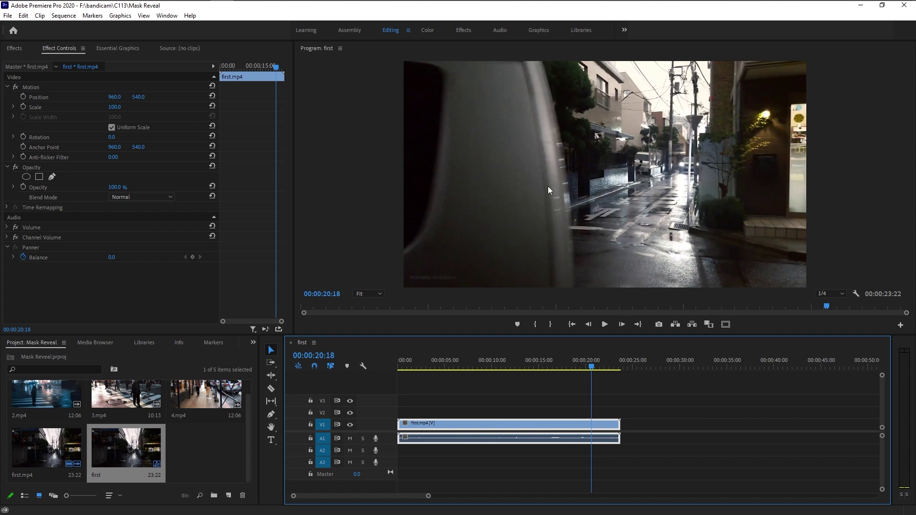
Position the playhead at 00:00:20:03, where the background begins to appear behind the van's rear edge
key(equal)
click(601, 365)
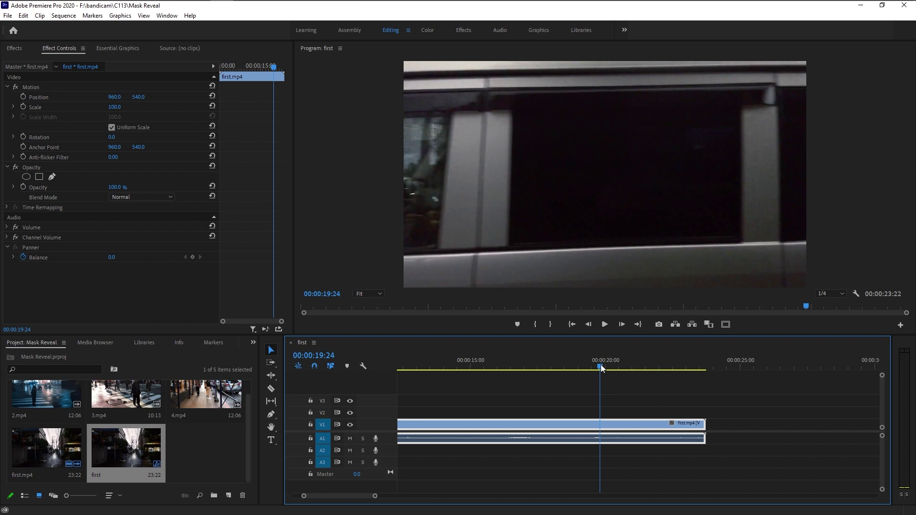
drag(602, 365, 609, 369)
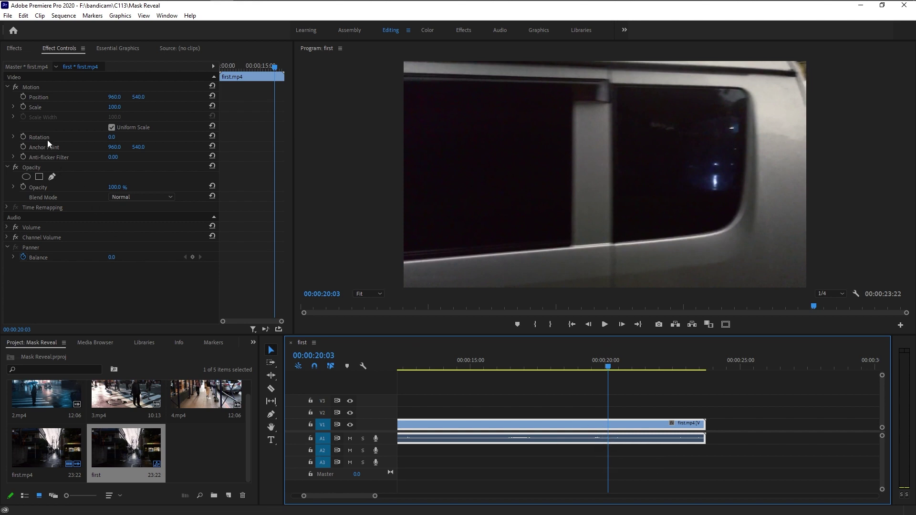
Draw a closed Pen opacity mask on first.mp4 over the background at the frame's upper-right corner, extending beyond the frame's right side
click(36, 167)
click(52, 176)
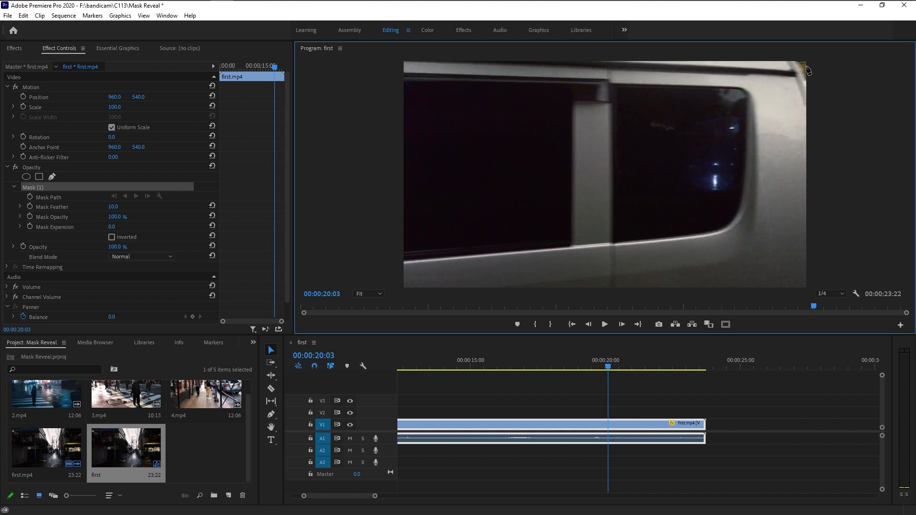
click(798, 62)
click(809, 84)
click(809, 285)
click(895, 284)
click(891, 63)
click(799, 64)
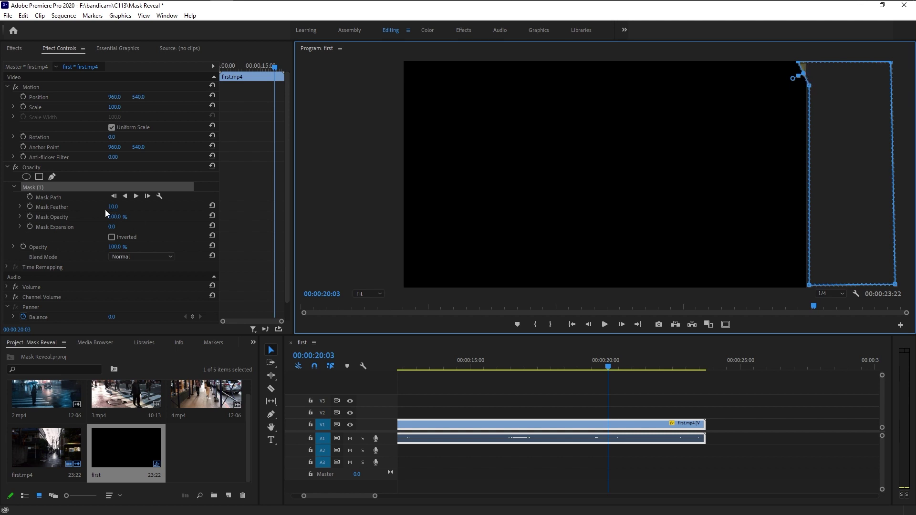
Invert Mask (1) on first.mp4 and start Mask Path keyframing at 00:00:20:03
click(36, 188)
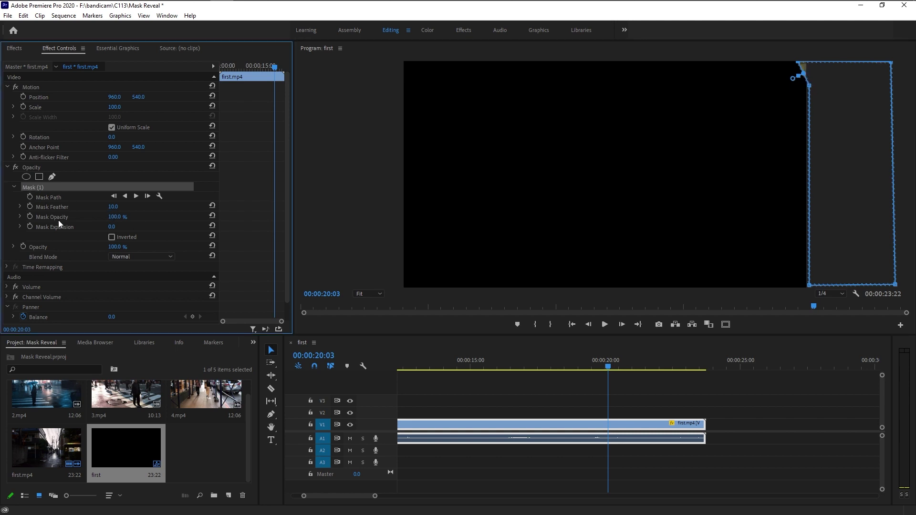
click(112, 237)
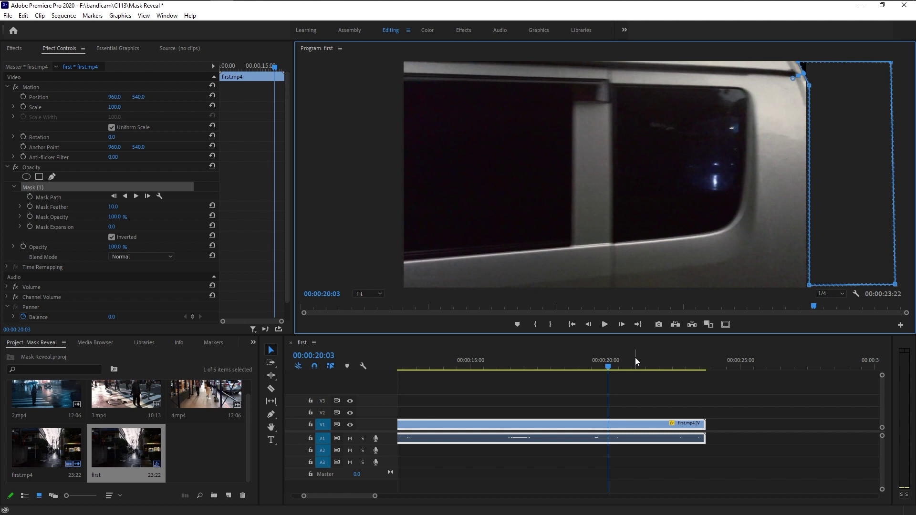
click(31, 197)
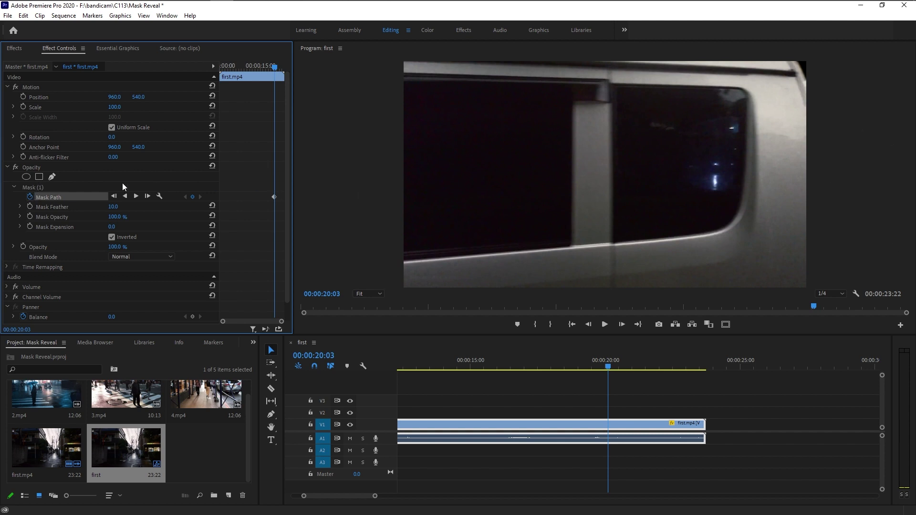
click(46, 186)
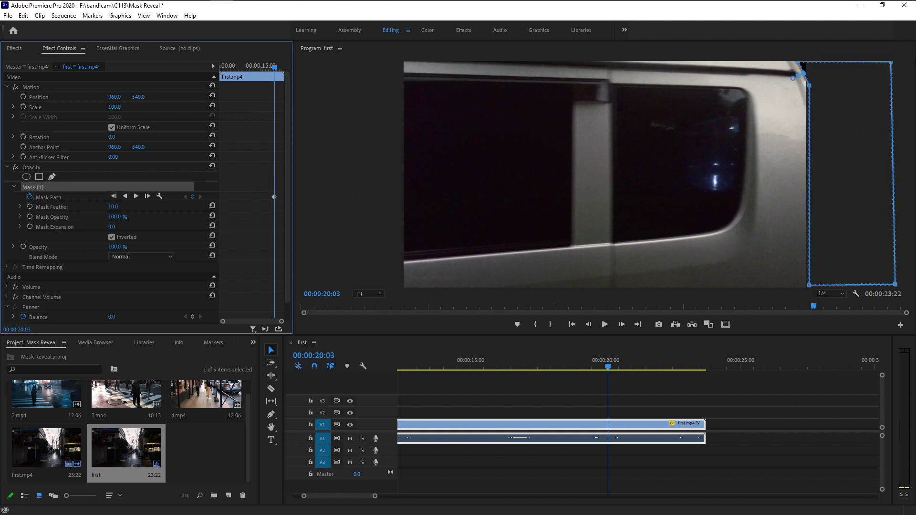
Advance one frame to 00:00:20:04 and reshape the mask's points to follow the van's rear edge, saving the project
click(622, 324)
key(ctrl+s)
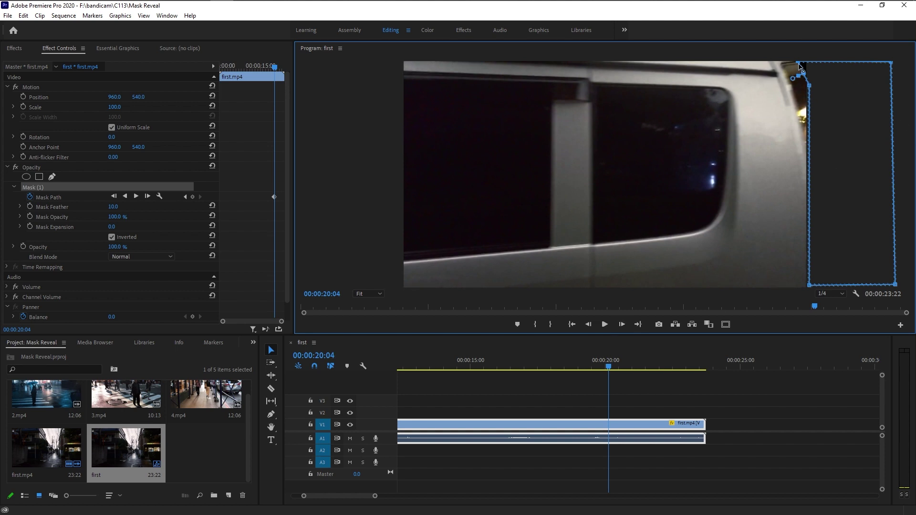
drag(785, 62, 779, 61)
drag(800, 80, 790, 80)
drag(811, 87, 810, 159)
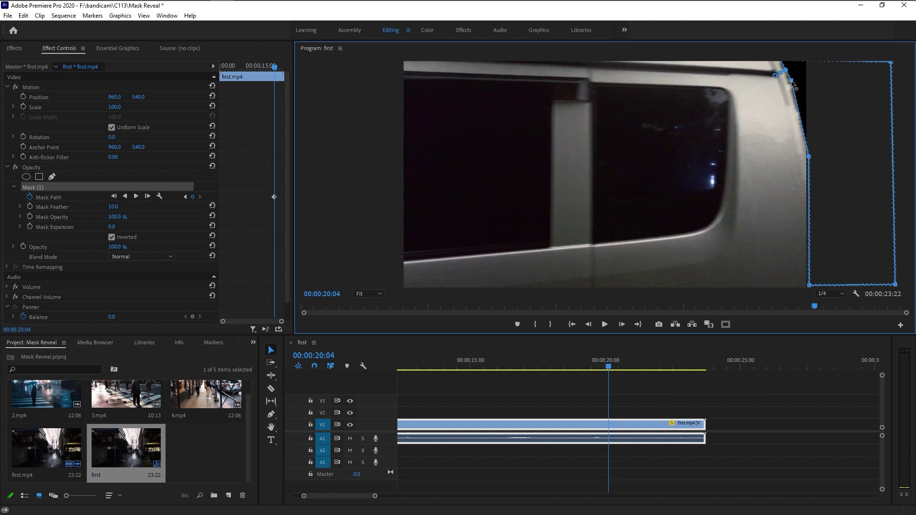
Advance to 00:00:20:05, shift Mask (1) and add points to follow the van's rear edge, then save the project
drag(282, 324, 254, 321)
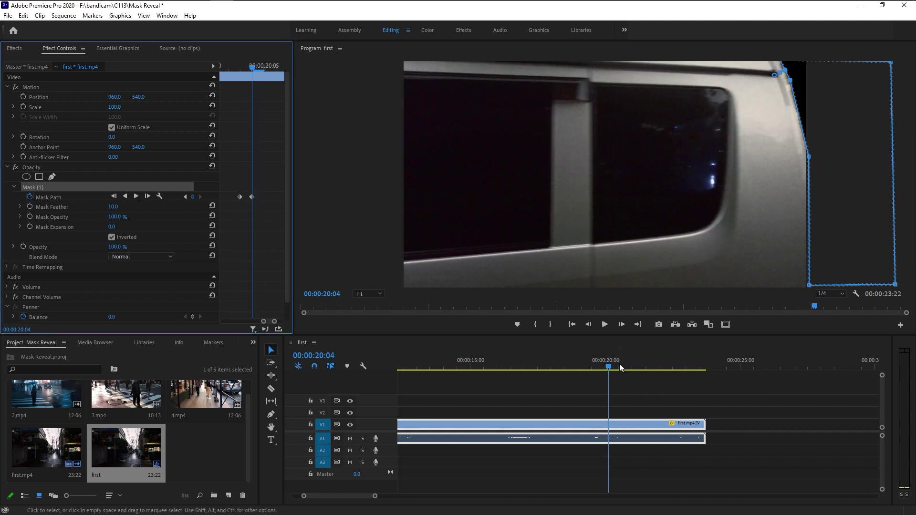
click(623, 326)
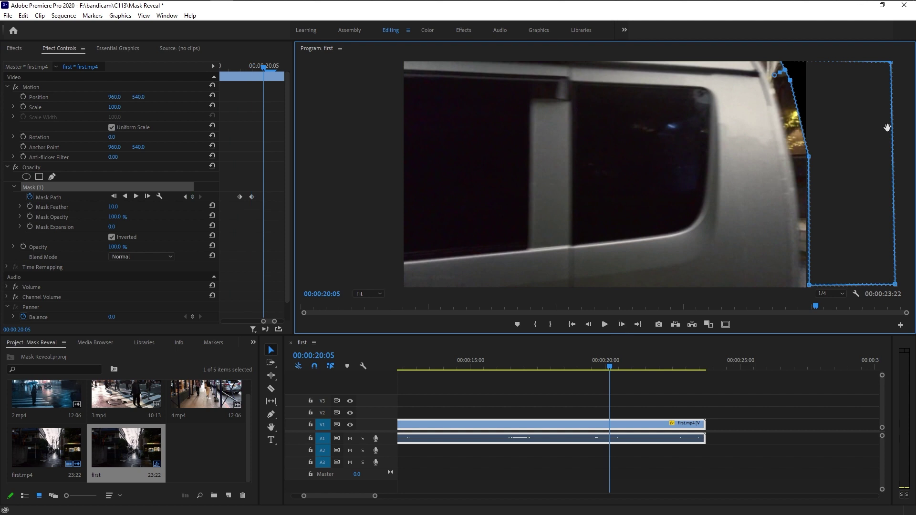
drag(859, 167, 852, 167)
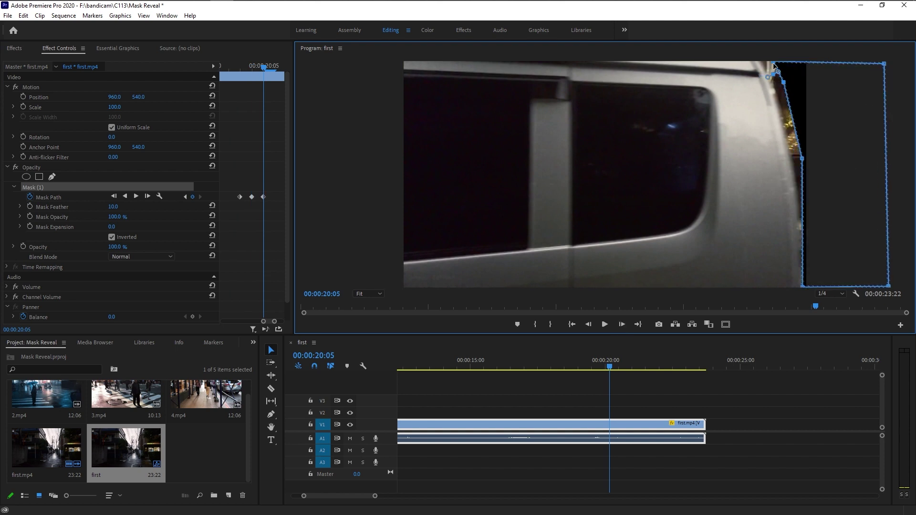
mouse_move(770, 62)
mouse_down()
mouse_move(760, 61)
mouse_move(772, 76)
mouse_move(766, 71)
mouse_up()
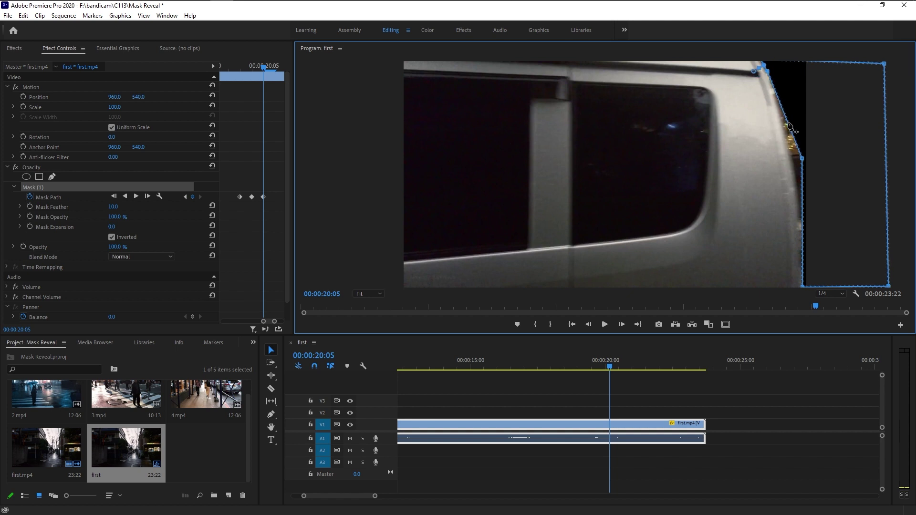
mouse_move(789, 128)
mouse_down()
mouse_move(778, 96)
mouse_move(782, 111)
mouse_up()
mouse_move(797, 149)
mouse_down()
mouse_move(788, 141)
mouse_move(794, 159)
mouse_up()
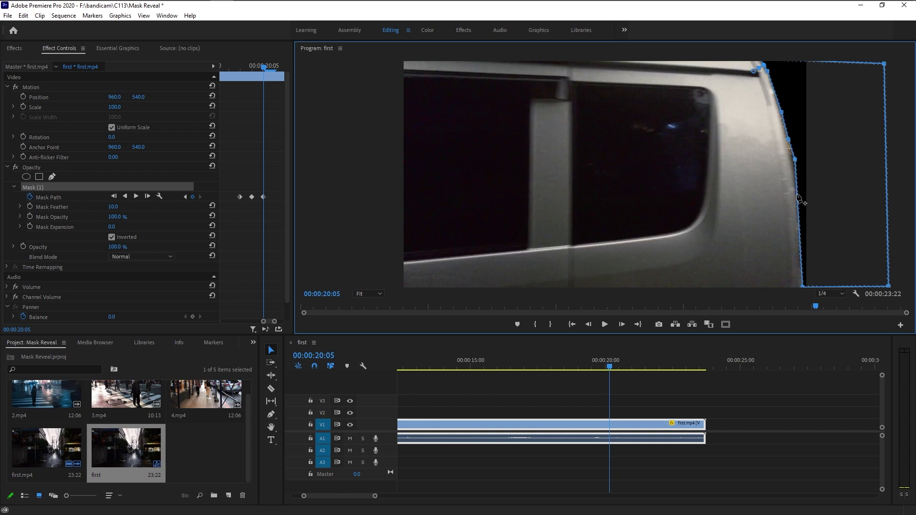
drag(799, 213, 801, 215)
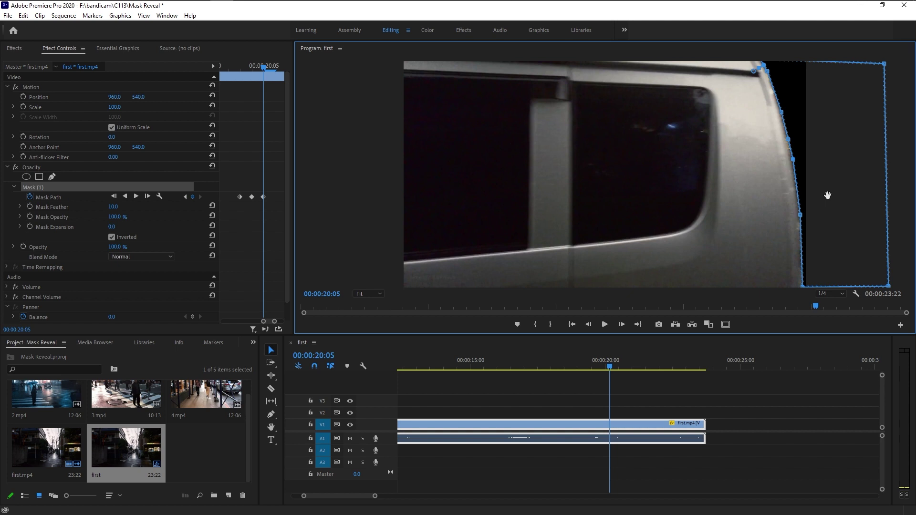
key(ctrl+s)
Advance to 00:00:20:06, shift the mask onto the van's rear edge and extend its outer corners beyond the frame's top and bottom
click(619, 324)
drag(854, 186, 836, 186)
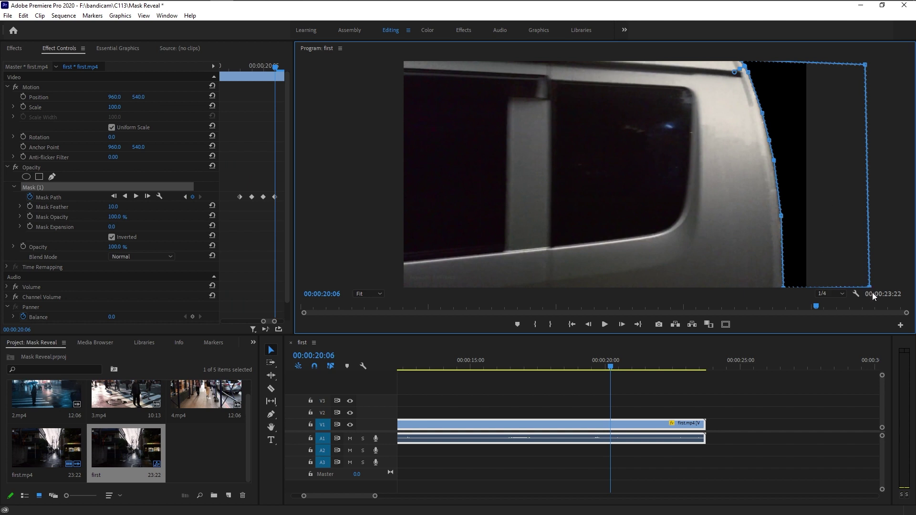
drag(869, 286, 871, 296)
drag(869, 63, 867, 48)
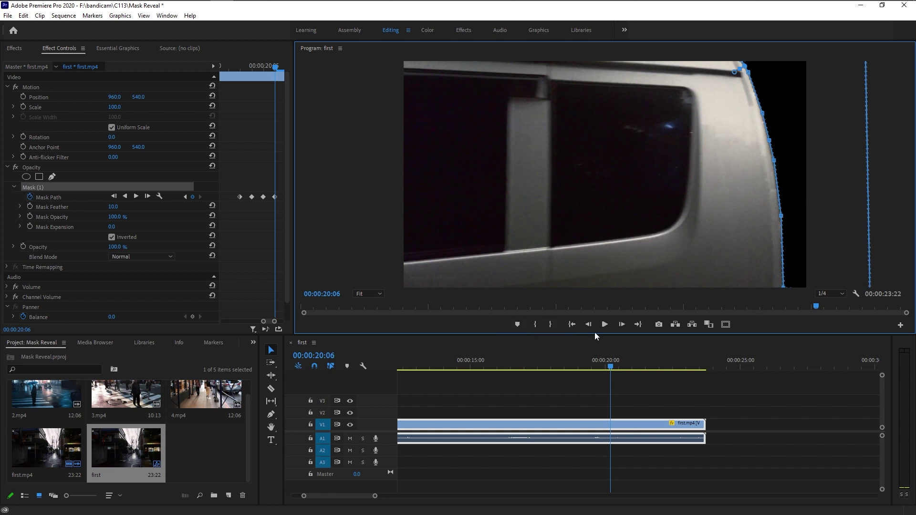
Advance to 00:00:20:07 and reshape the mask's points from roof to lower edge along the van's rear
click(622, 330)
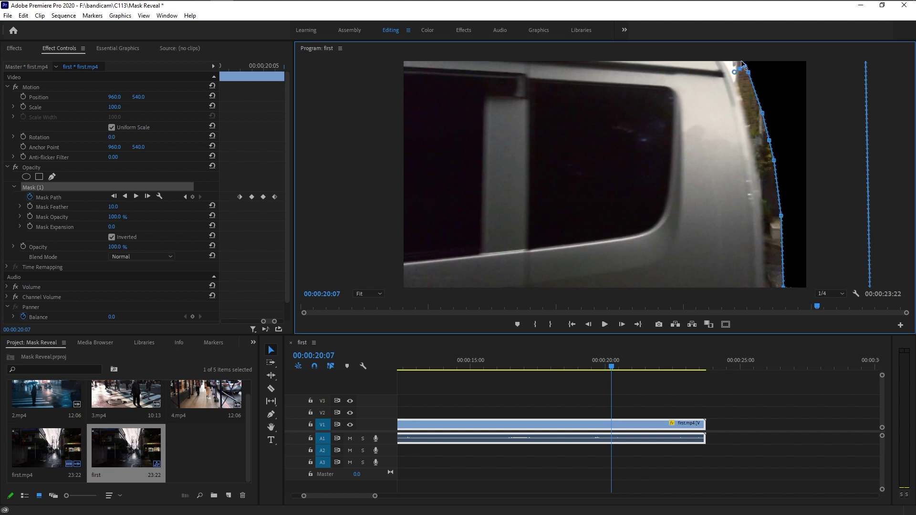
drag(725, 61, 750, 75)
key(ctrl+z)
drag(762, 115, 743, 103)
drag(770, 141, 759, 164)
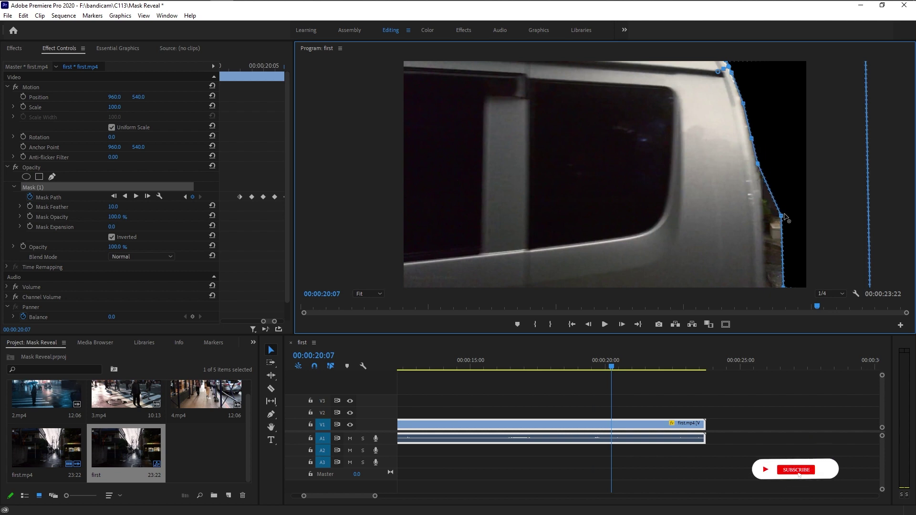
drag(781, 216, 764, 217)
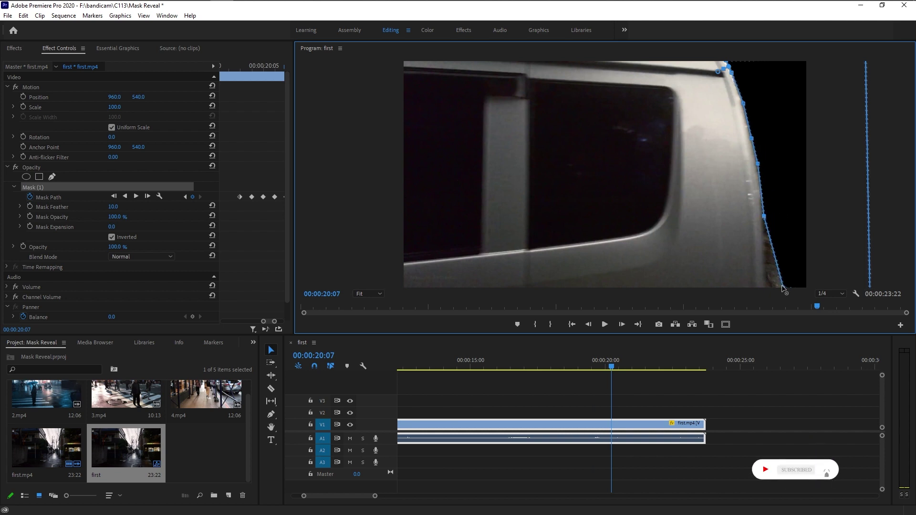
drag(784, 287, 768, 287)
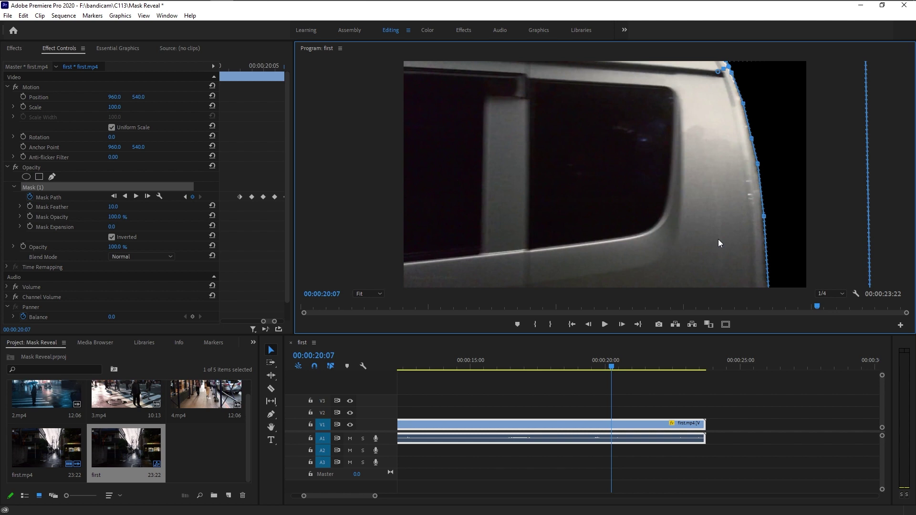
Keyframe the mask frame by frame from 00:00:20:08 to 00:00:20:26, following the van's rear edge until the whole picture is masked out
key(Right)
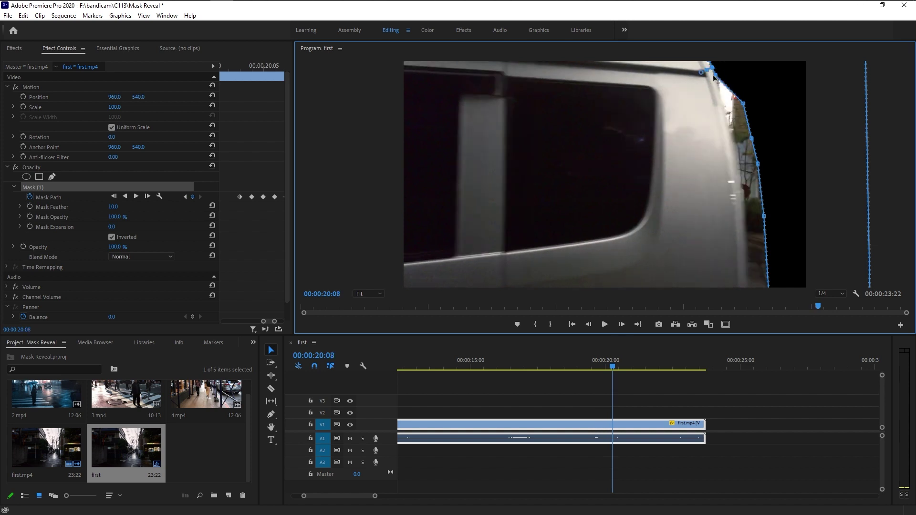
key(Right)
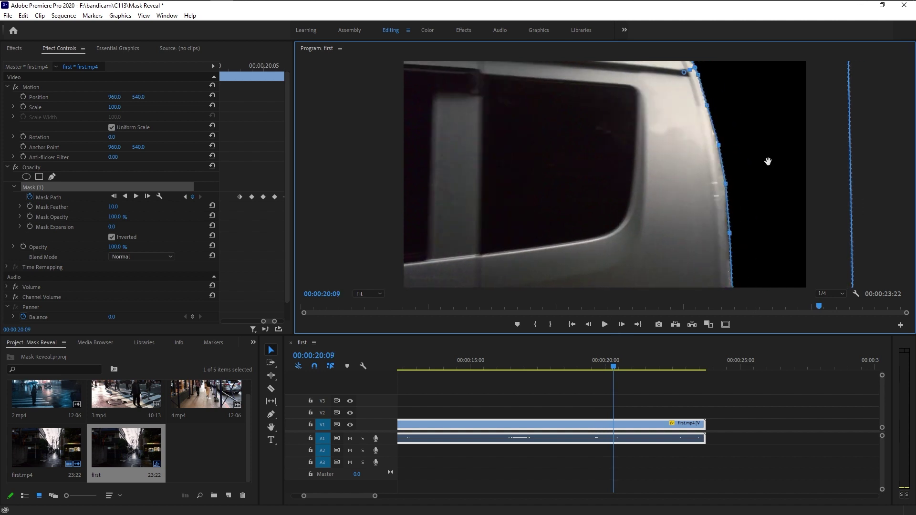
key(Right)
key(Right)
key(Right)
key(Right)
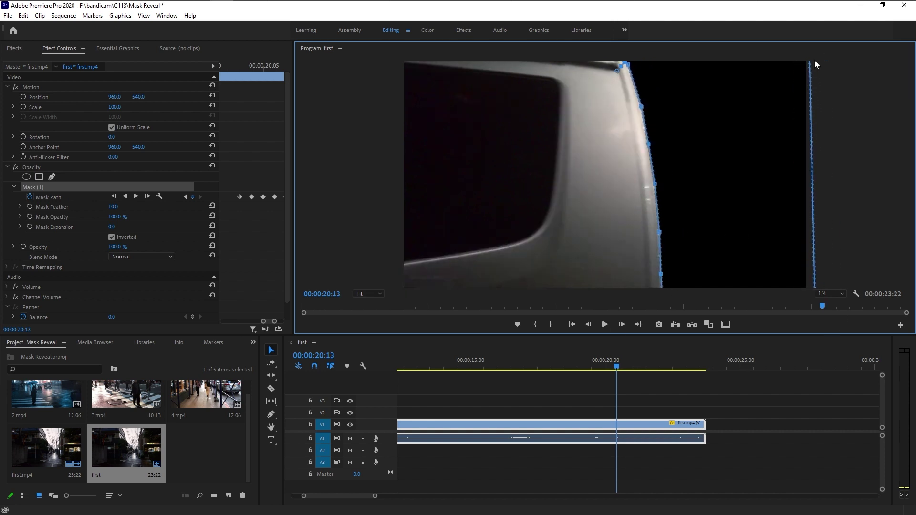
key(Right)
key(Right)
key(Right)
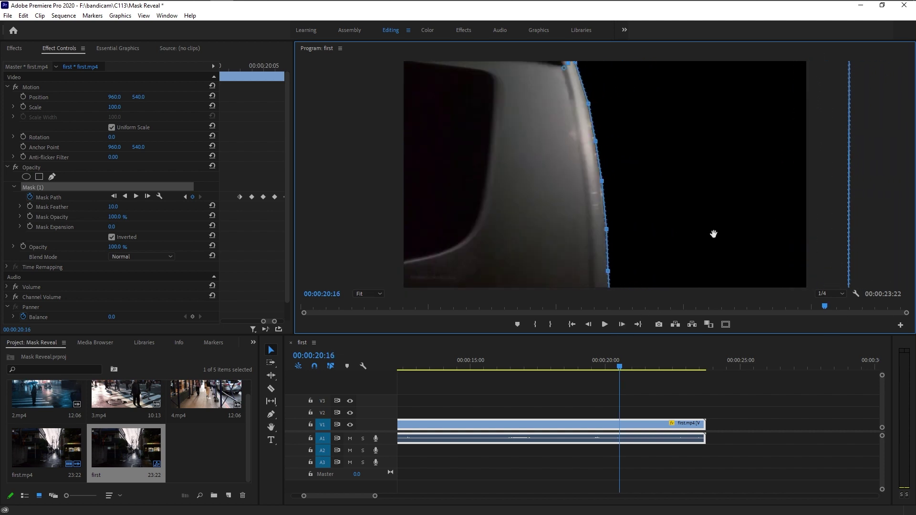
key(Right)
key(Right)
key(Right)
key(Right)
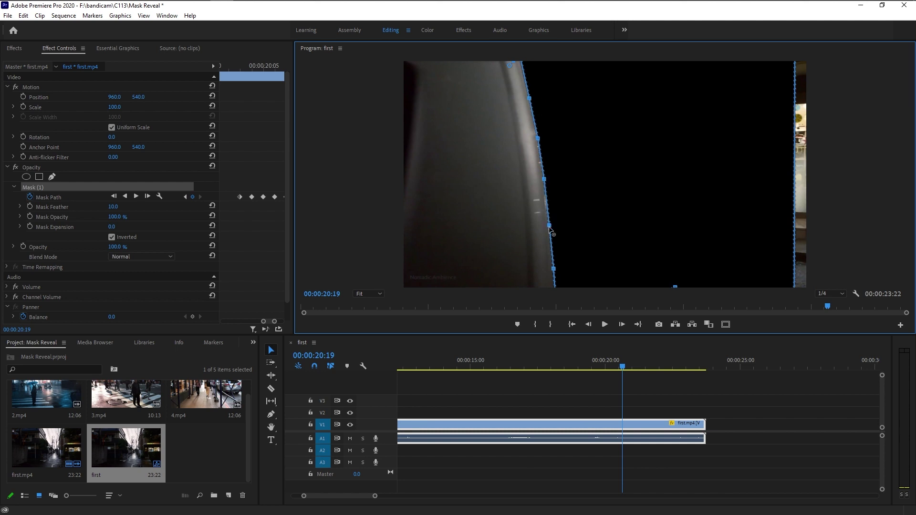
key(Right)
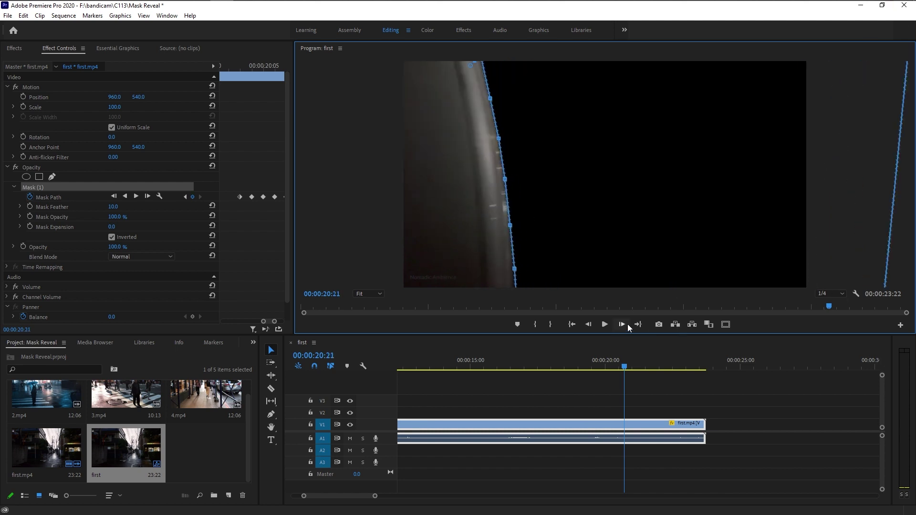
key(Right)
key(Right)
key(Right)
key(Right)
key(Right)
Deselect the clip, play back the masked van pass and scrub through it to check the mask
click(644, 393)
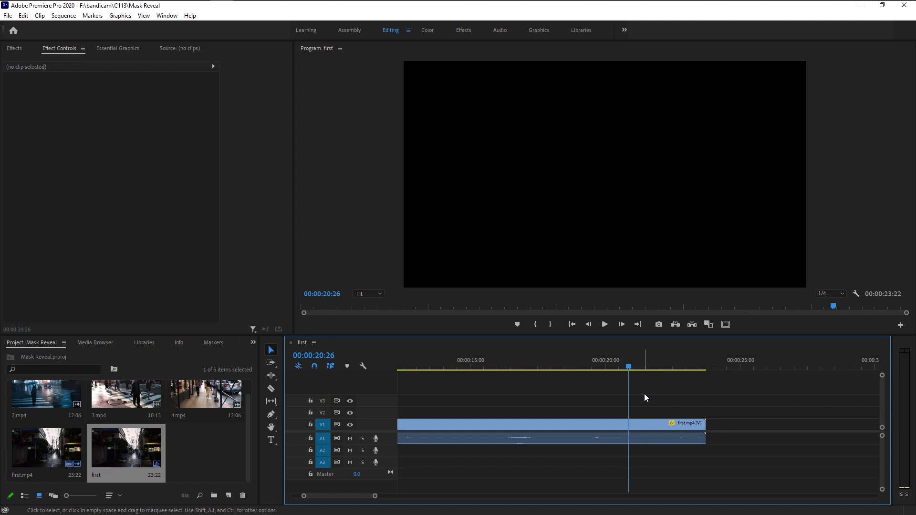
click(537, 361)
key(space)
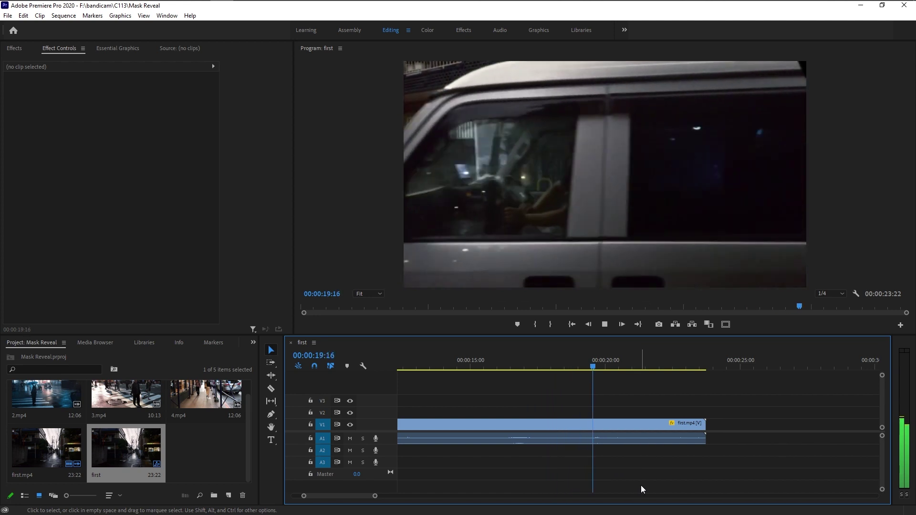
key(space)
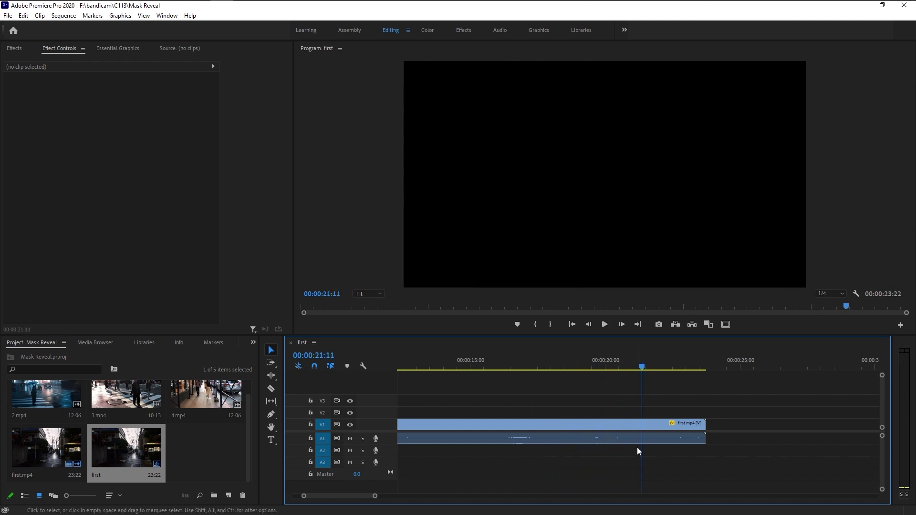
drag(607, 366, 623, 367)
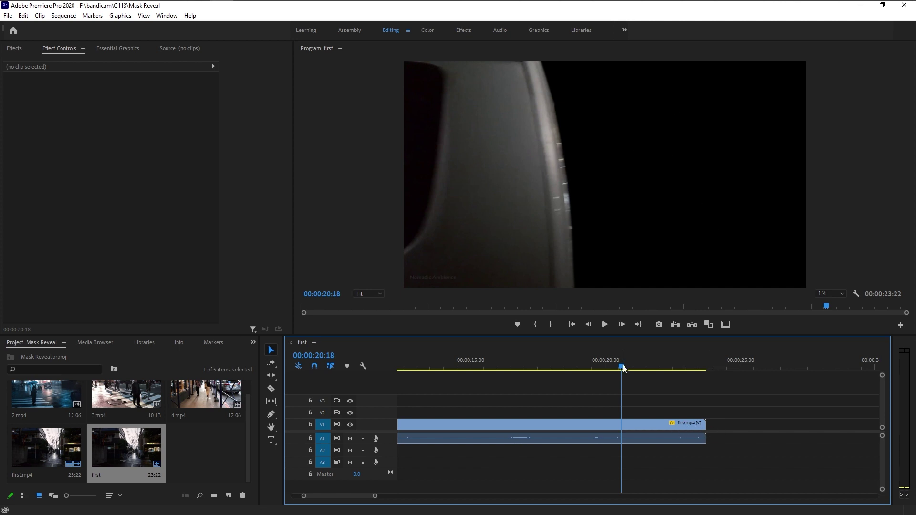
drag(622, 364, 594, 358)
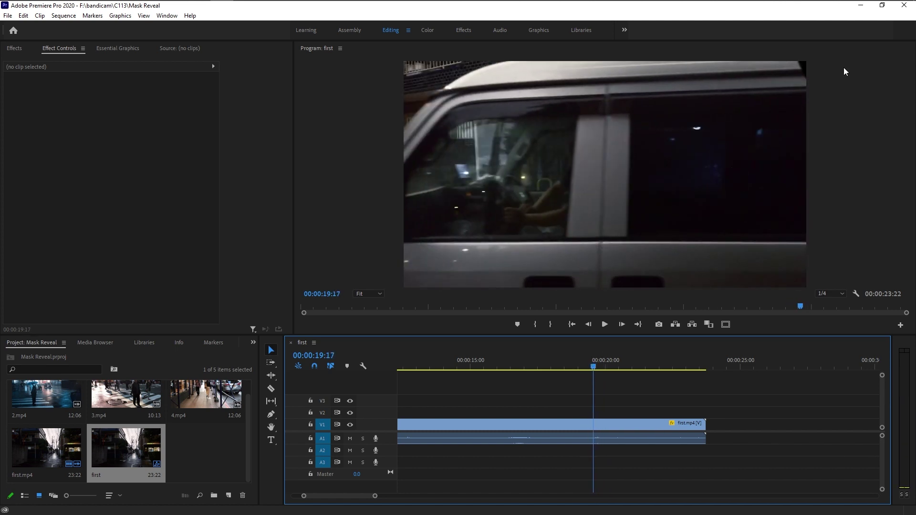
Keyframe Mask (1) of first.mp4 at 00:00:20:02, one frame before the first keyframe, with the mask shifted completely outside the frame's right edge
click(806, 71)
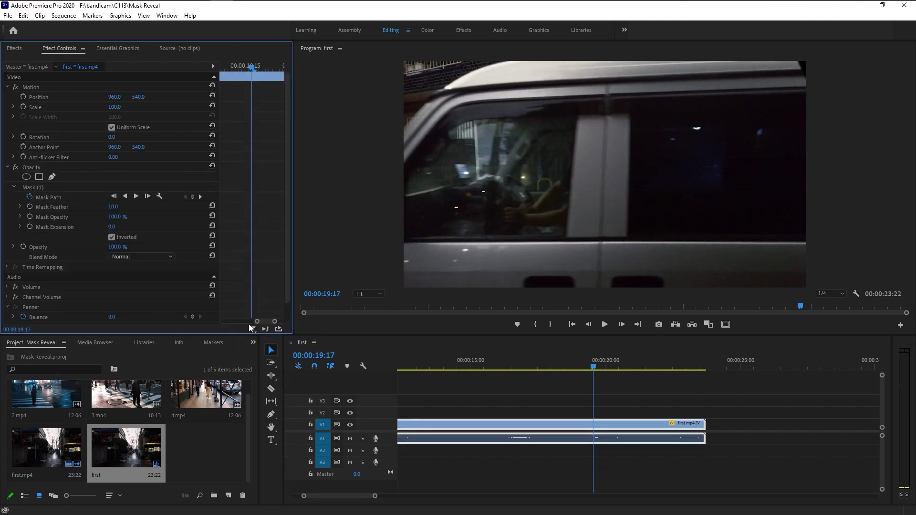
drag(272, 319, 268, 320)
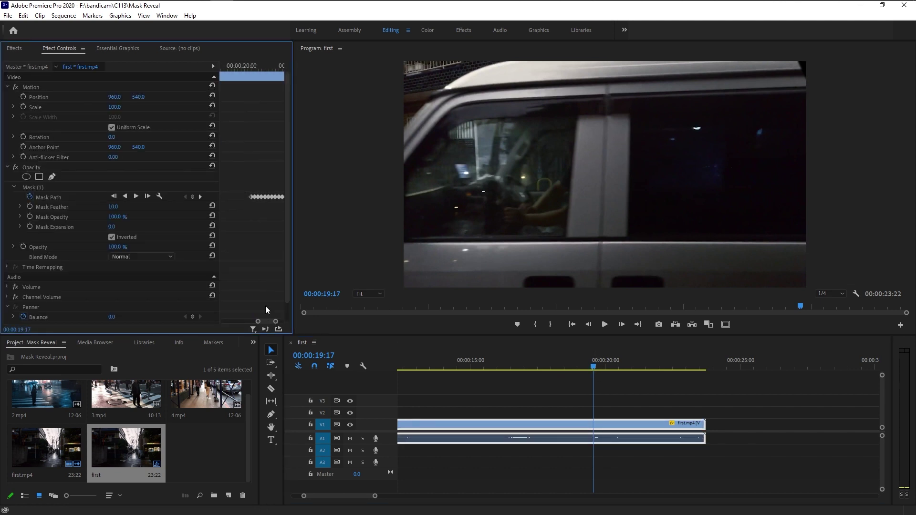
drag(247, 68, 252, 69)
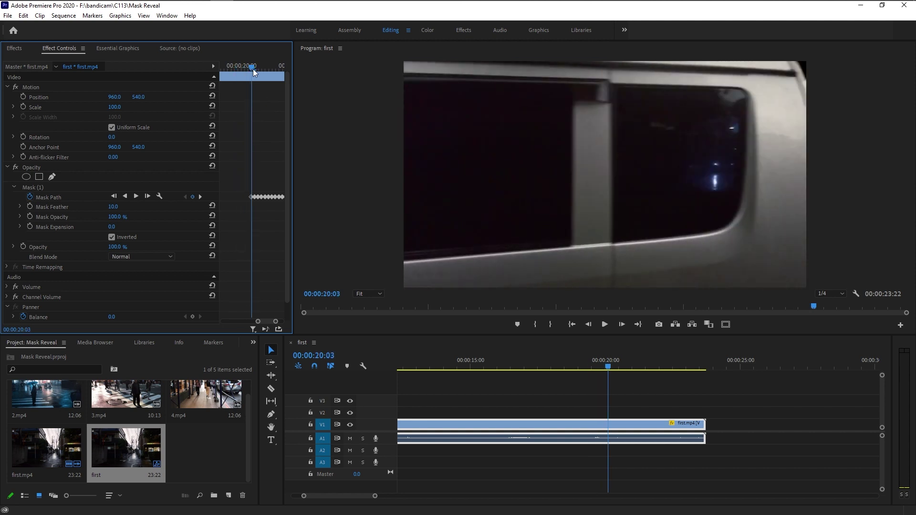
click(587, 324)
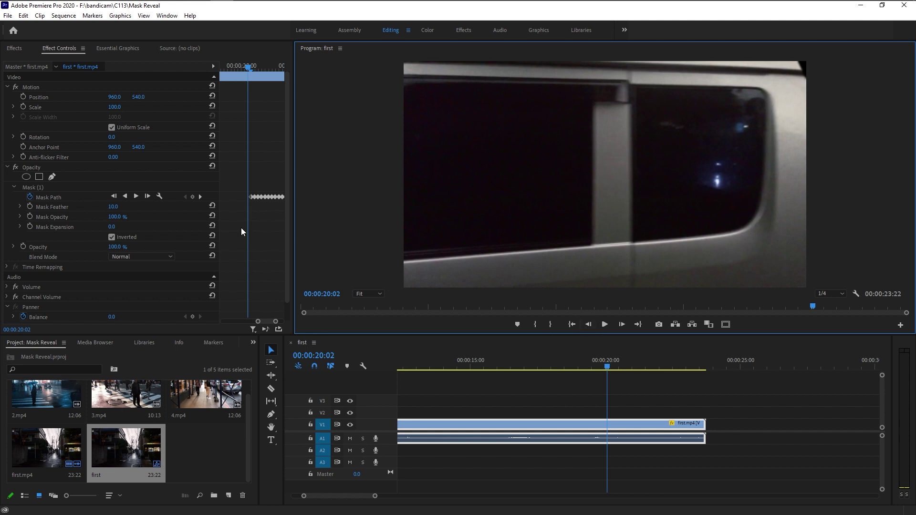
click(35, 191)
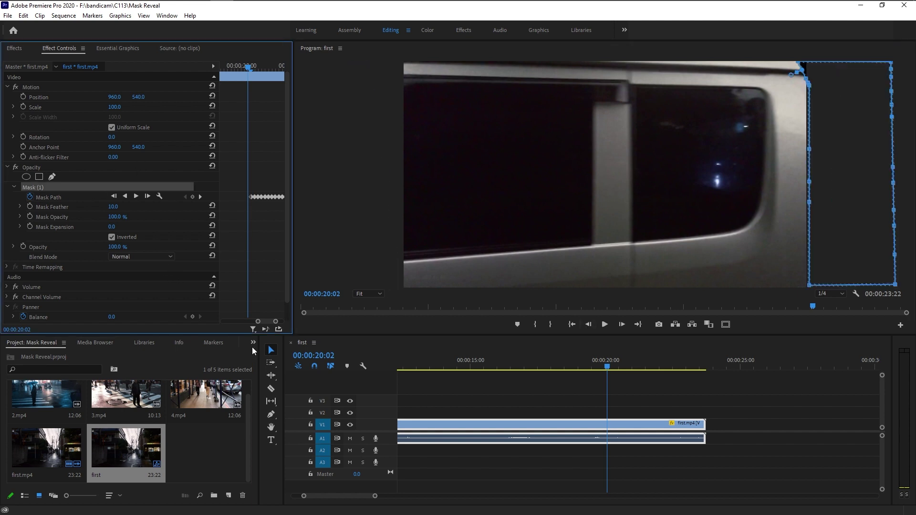
drag(837, 139, 849, 139)
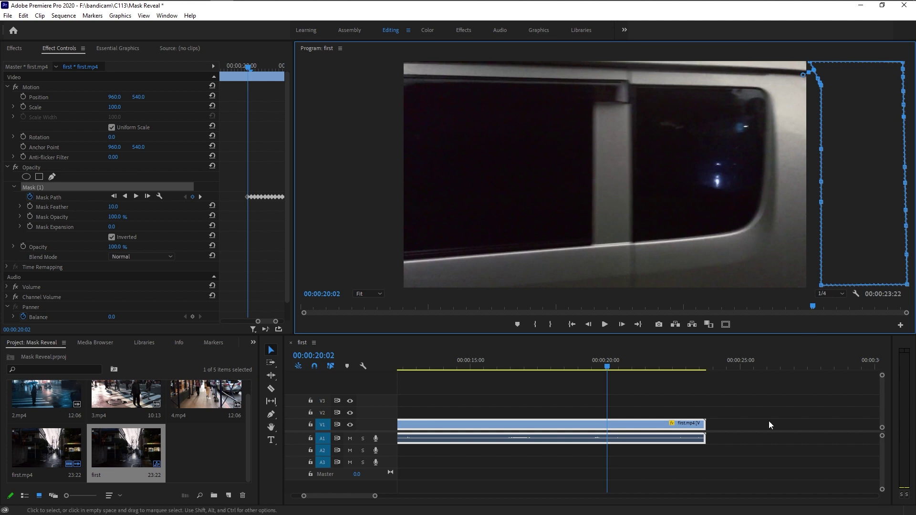
Deselect the clip and play the sequence from just before the van's rear edge enters to check the mask's start
click(735, 461)
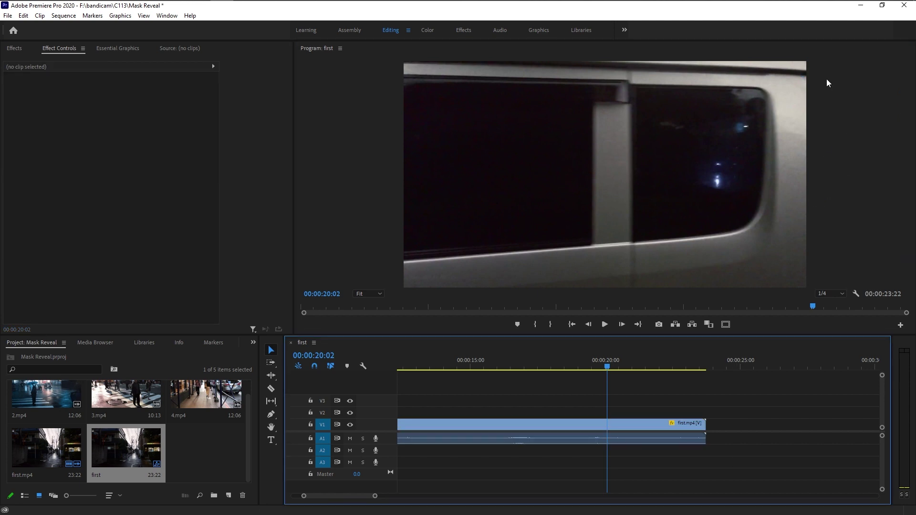
click(578, 366)
key(space)
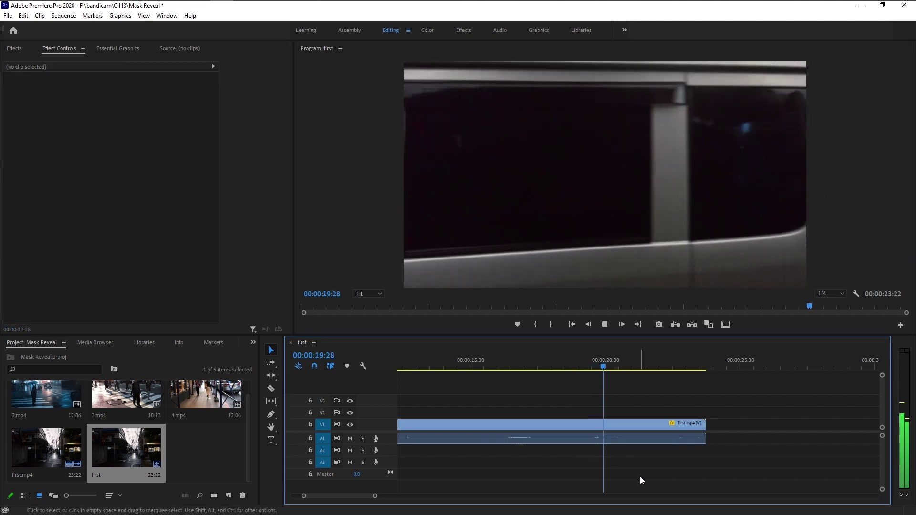
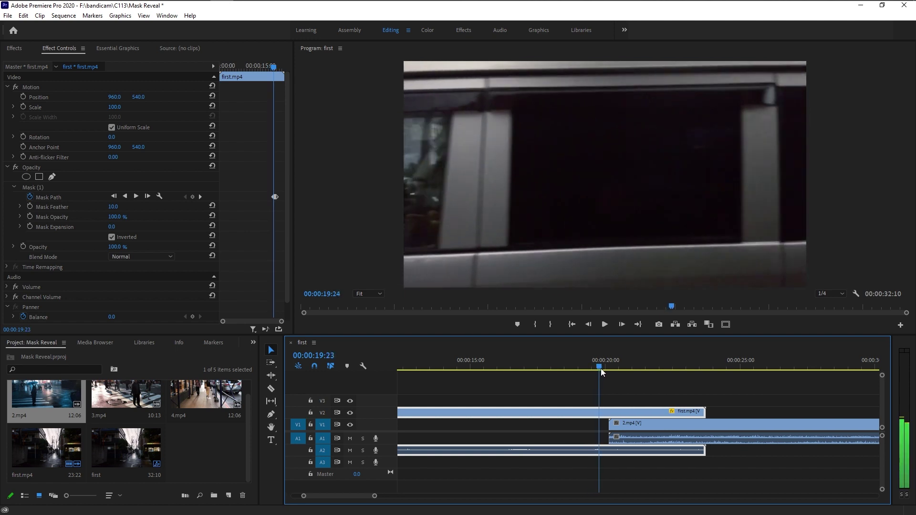
Move 2.mp4 on V1 slightly earlier so it starts before the mask reveal, and fit the whole sequence in the timeline
click(628, 425)
drag(628, 425, 619, 426)
key(backslash)
Play the sequence from 00:00:00:00 through the van transition into 2.mp4 to review the finished reveal
drag(556, 366, 359, 365)
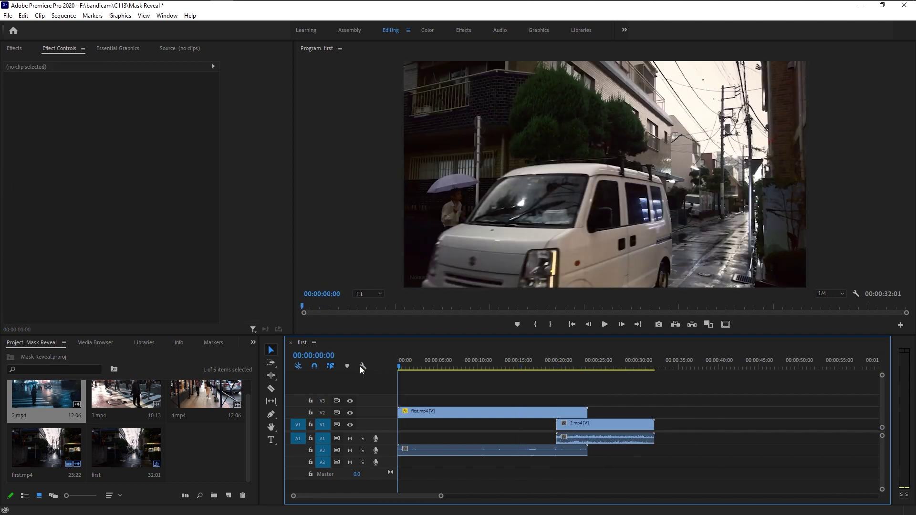
key(space)
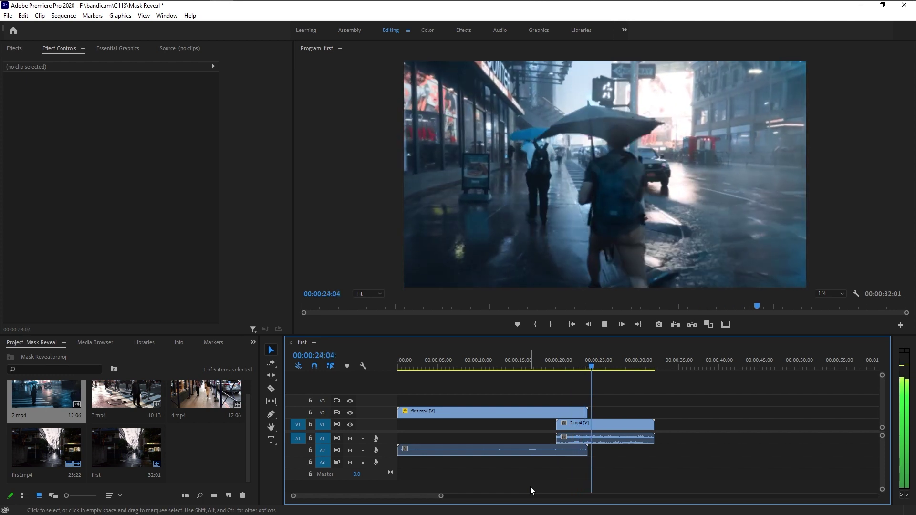
key(space)
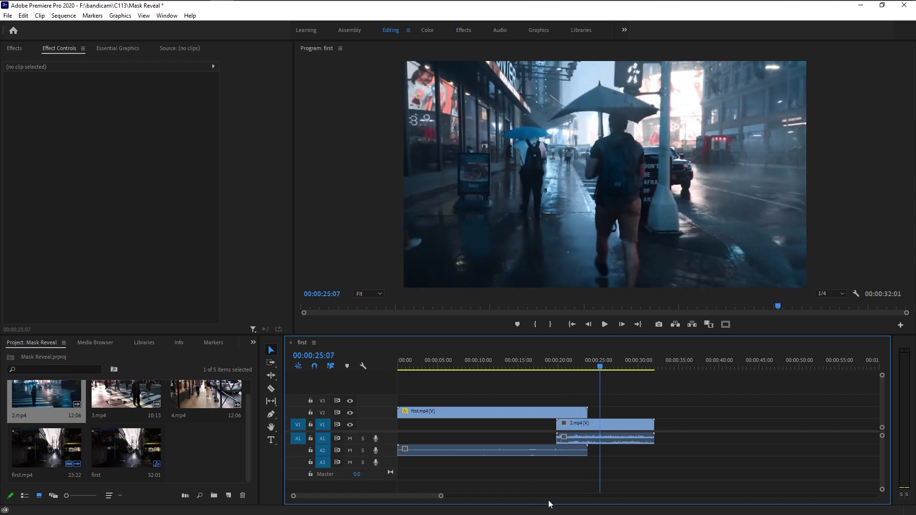
Save the project and replay the van transition into 2.mp4, starting from just before the van passes, around 00:00:18:11
click(552, 482)
key(ctrl+s)
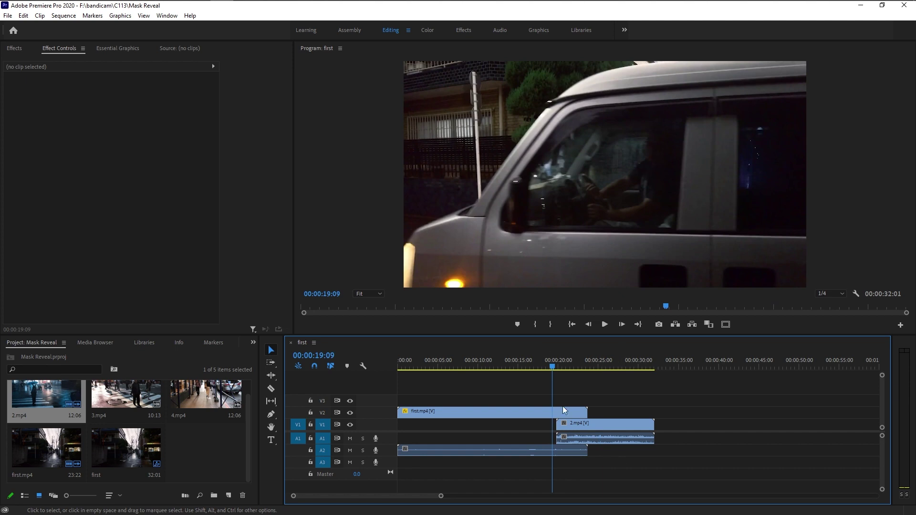
click(526, 360)
key(space)
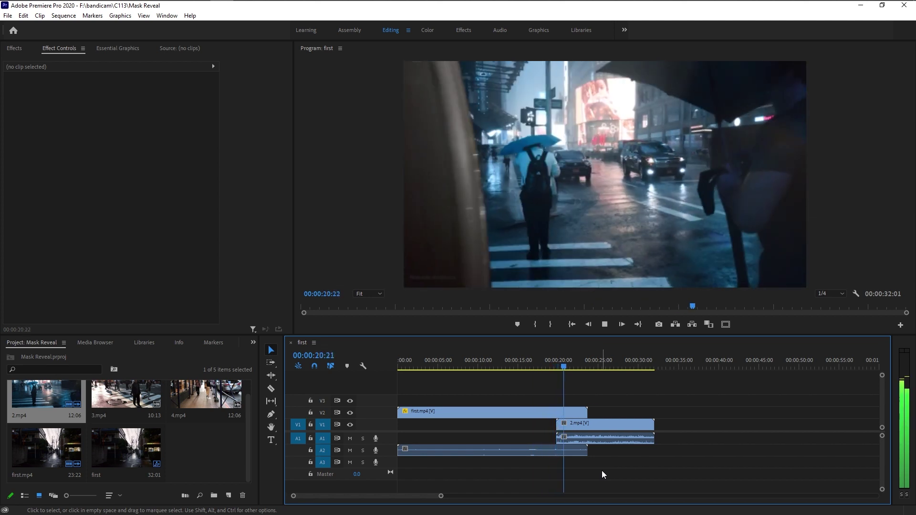
key(space)
click(546, 363)
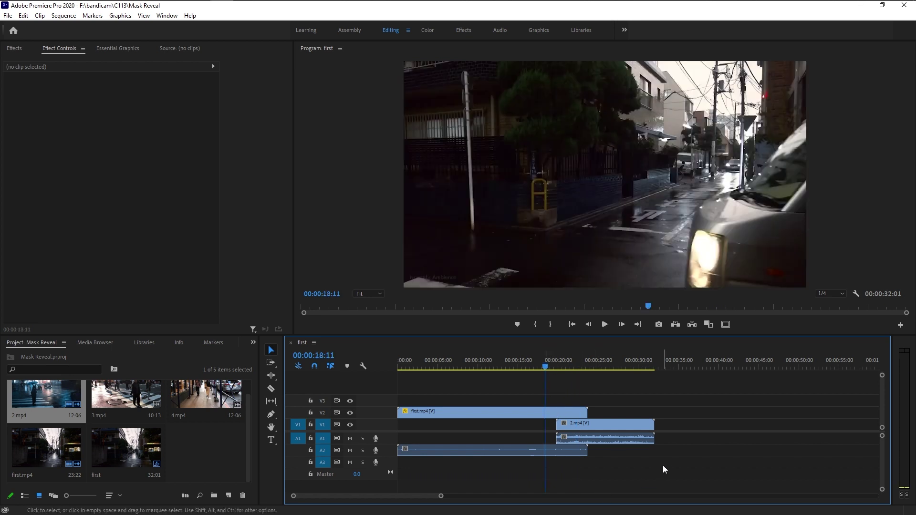
key(space)
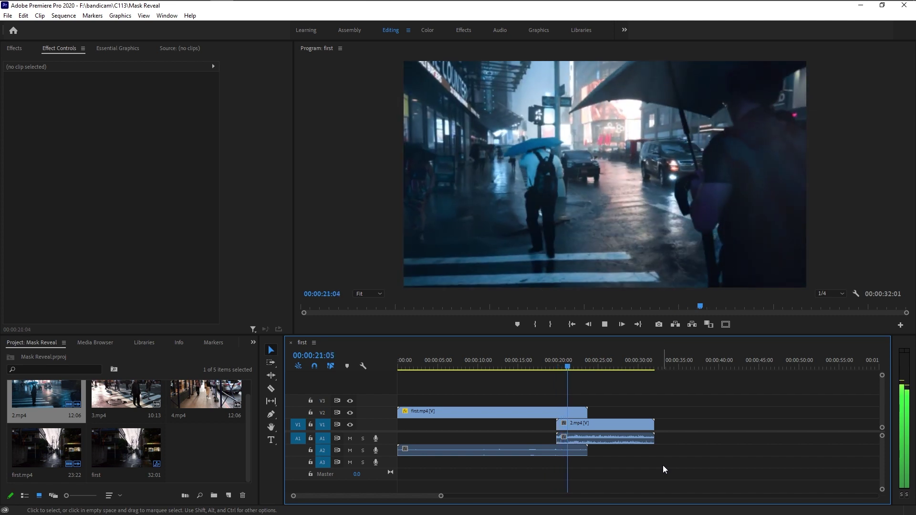
key(space)
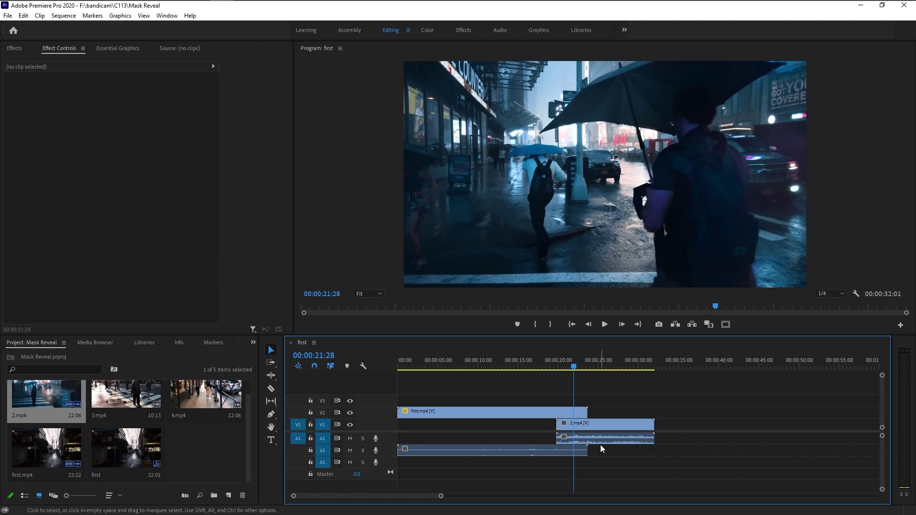
Move first.mp4 and 2.mp4 up one track each with their audio, and place 3.mp4 on V1 beyond their end
drag(525, 383, 583, 453)
click(601, 477)
drag(126, 396, 754, 428)
Find the frame near the end of 2.mp4 where the passing man fills the right edge, 00:00:28:24, and select that clip
click(619, 366)
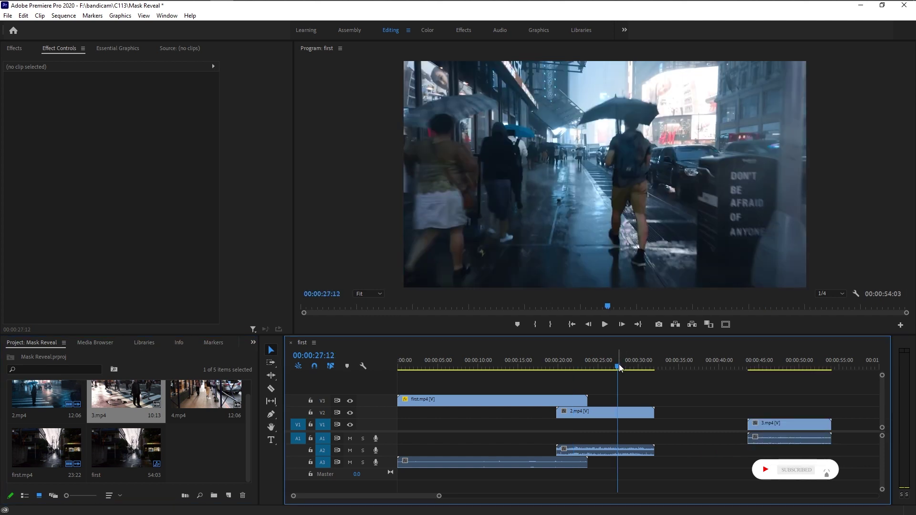
drag(619, 364, 631, 365)
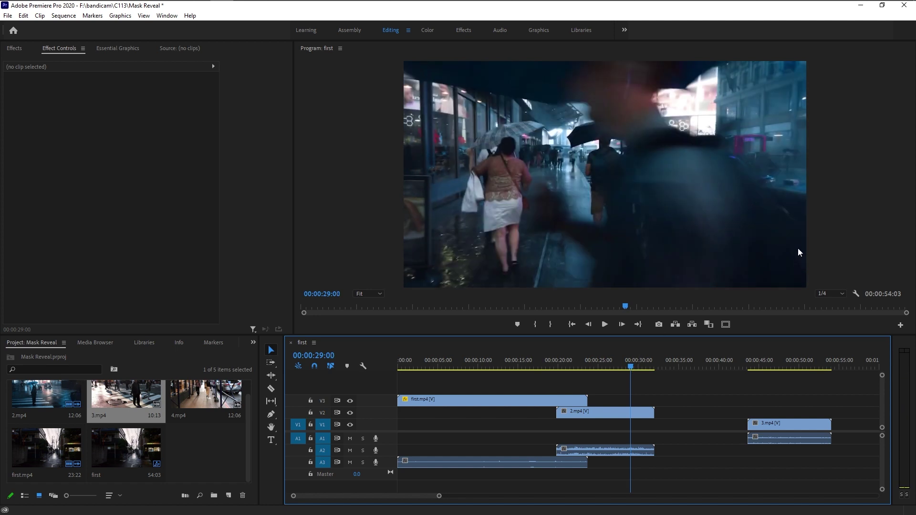
click(629, 367)
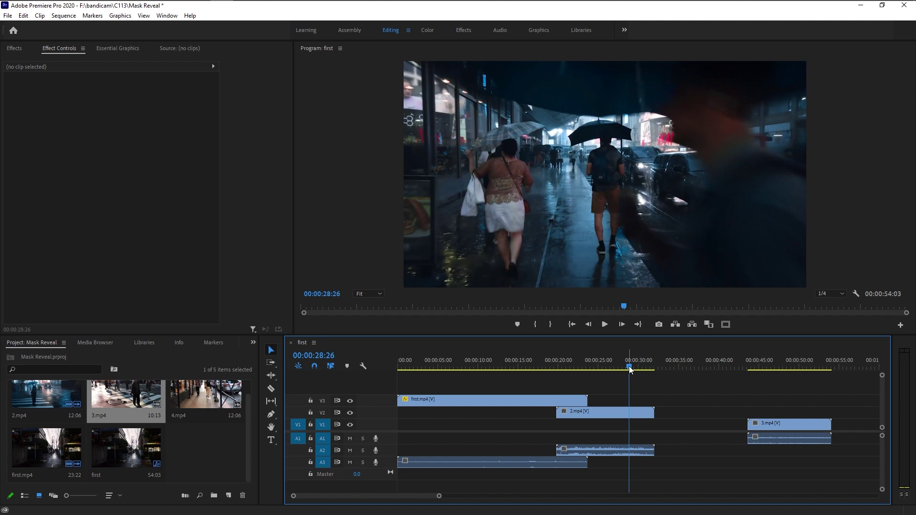
drag(630, 366, 629, 365)
key(d)
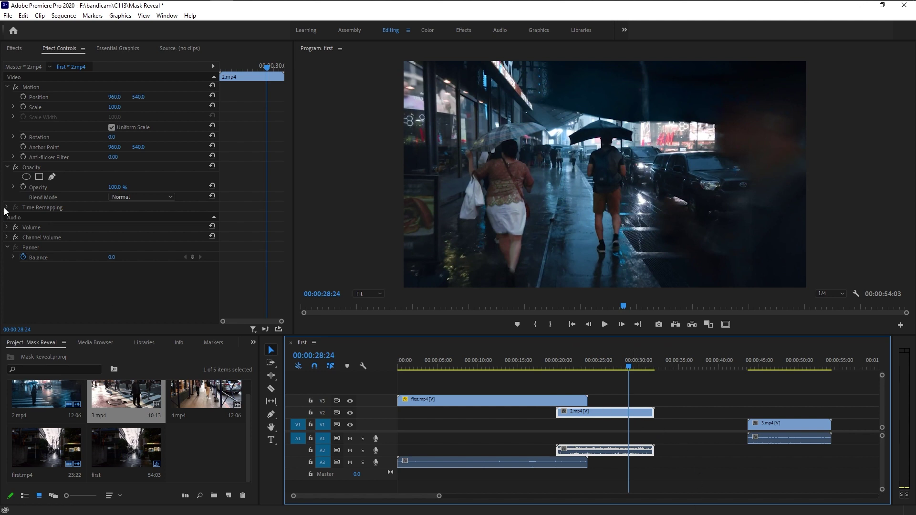
Draw an inverted freeform opacity mask on 2.mp4 just outside the right edge, with a notch behind the man's neck, and keyframe its path at 00:00:28:24
click(31, 167)
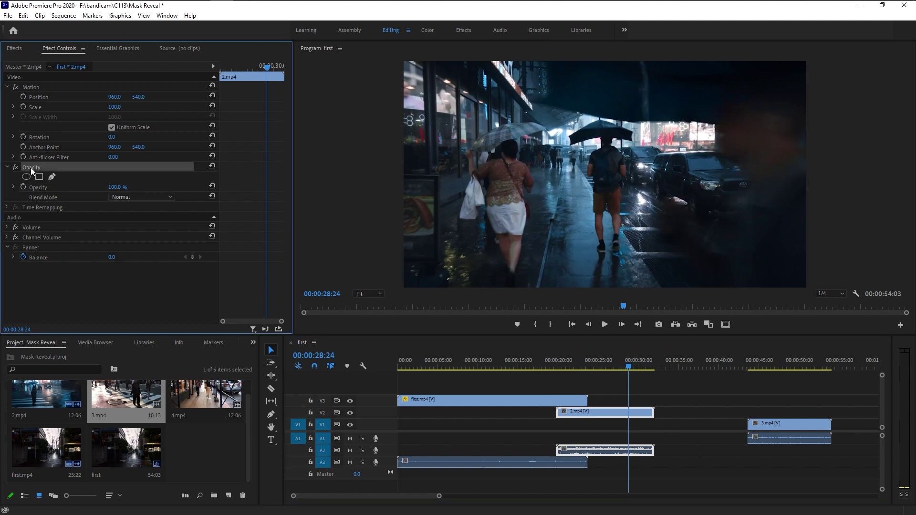
click(53, 180)
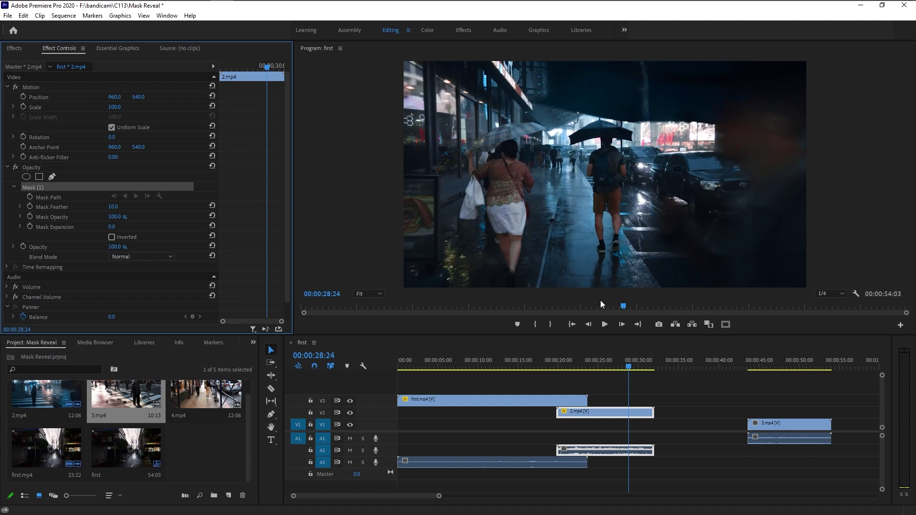
click(809, 123)
click(798, 143)
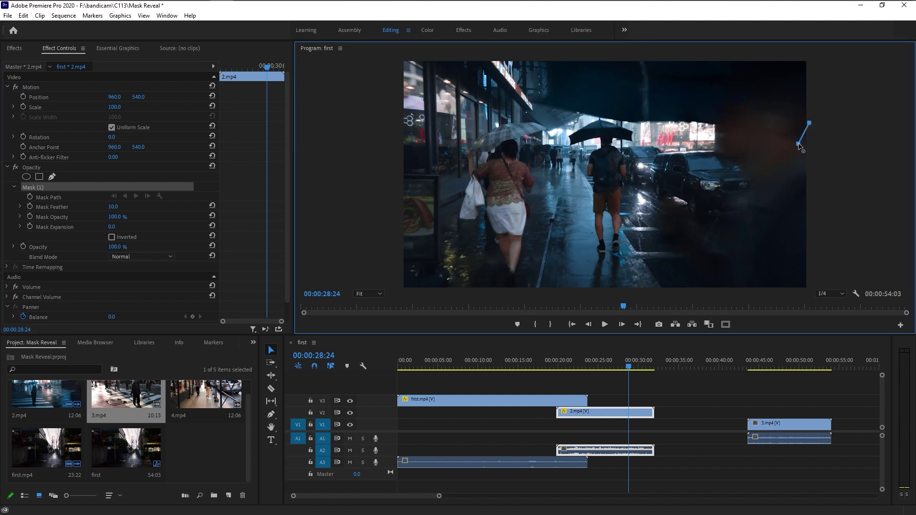
click(808, 286)
click(902, 283)
click(902, 63)
click(806, 62)
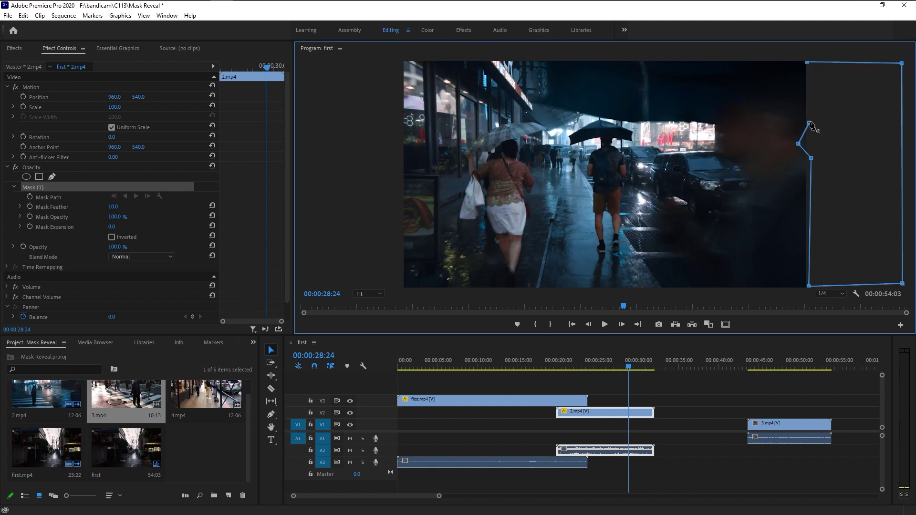
click(810, 124)
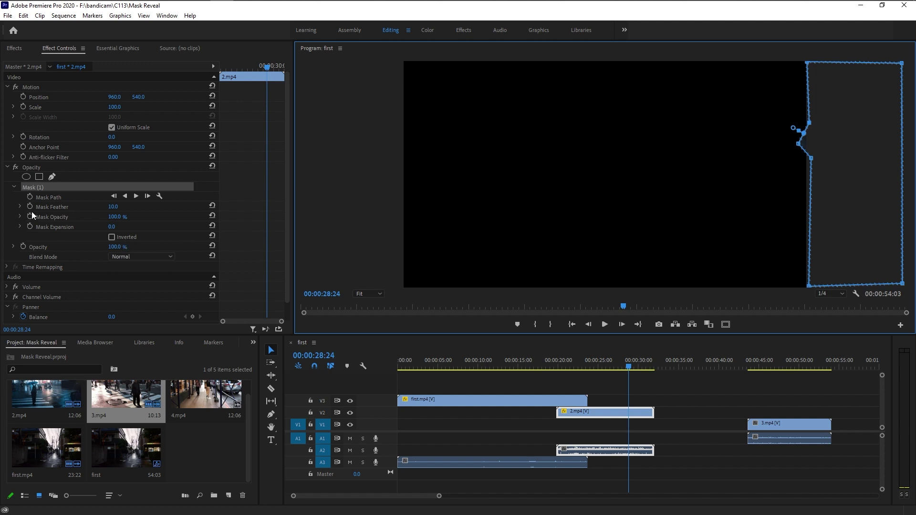
click(113, 236)
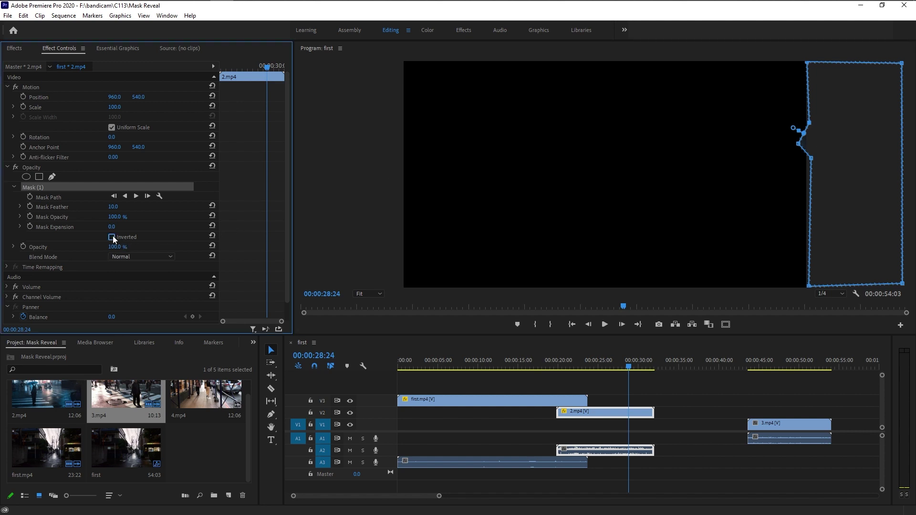
click(30, 196)
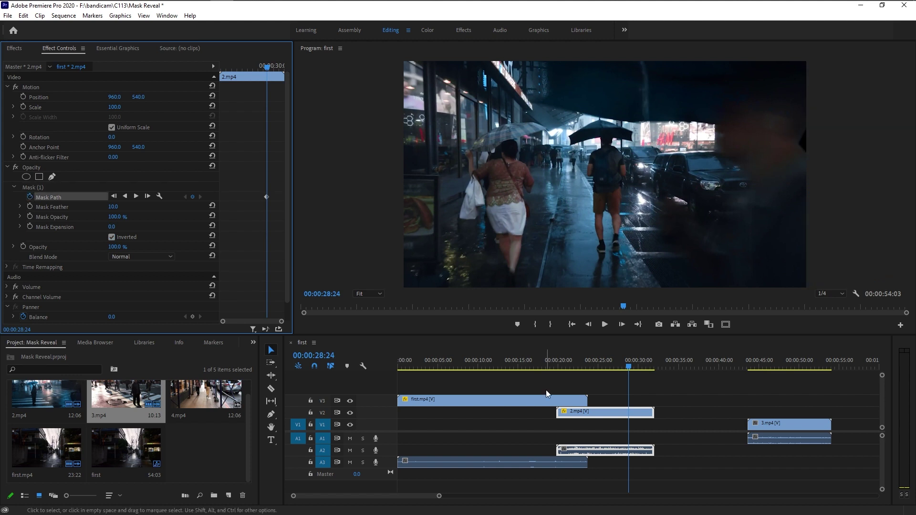
Reshape Mask (1) of 2.mp4 at 00:00:28:25 and 00:00:28:26 so its edge follows the area behind the man's head and neck
click(623, 328)
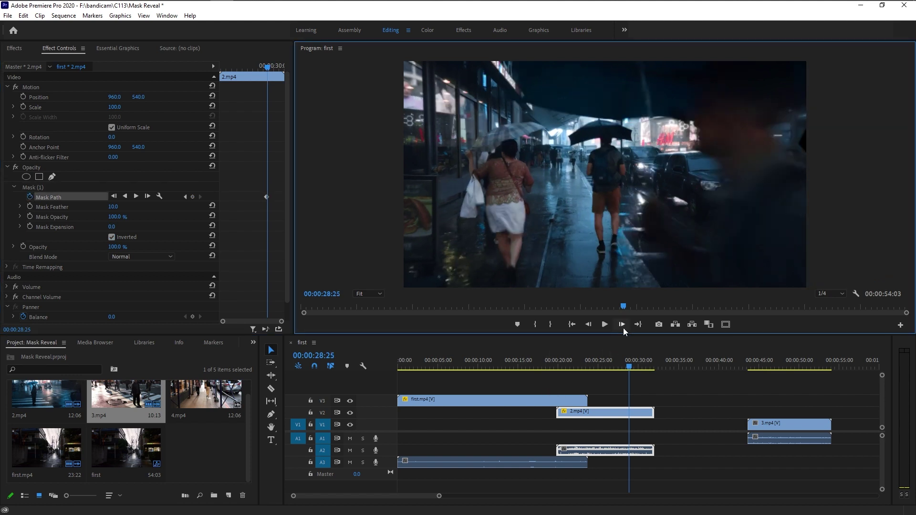
click(32, 187)
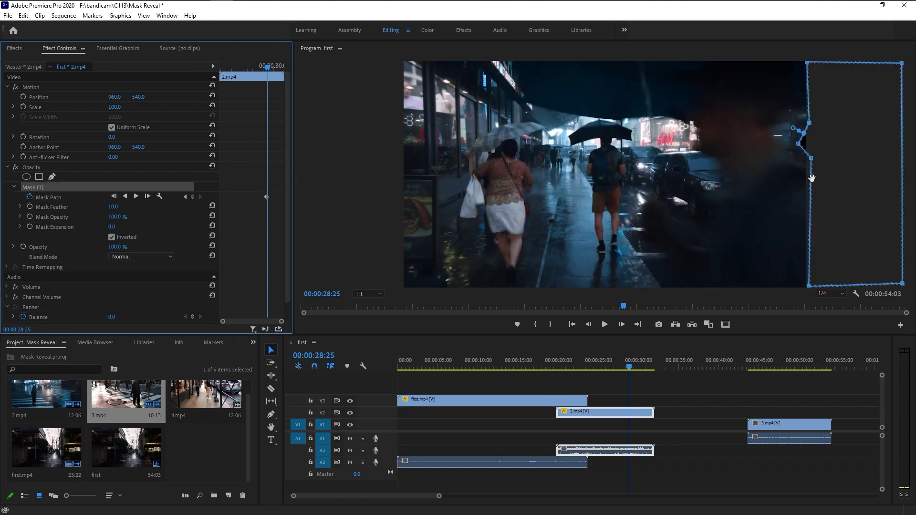
drag(810, 127, 810, 163)
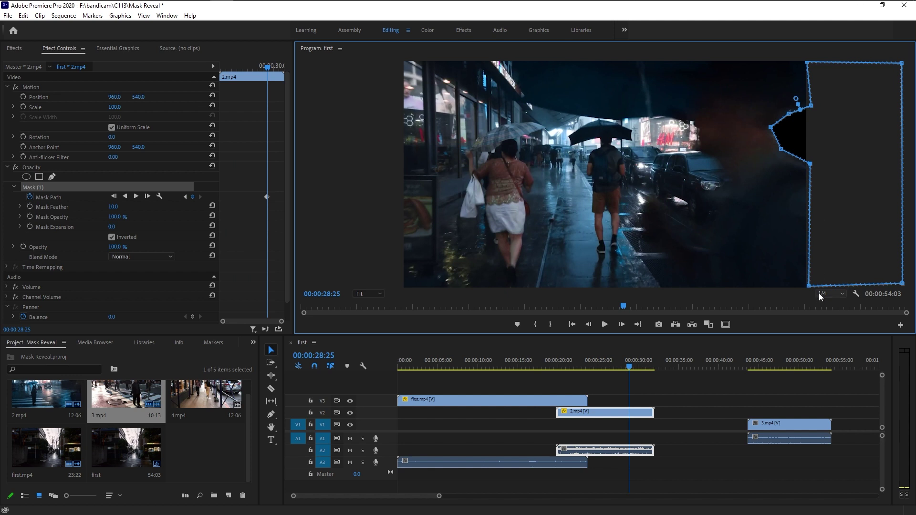
click(622, 324)
drag(811, 105, 759, 141)
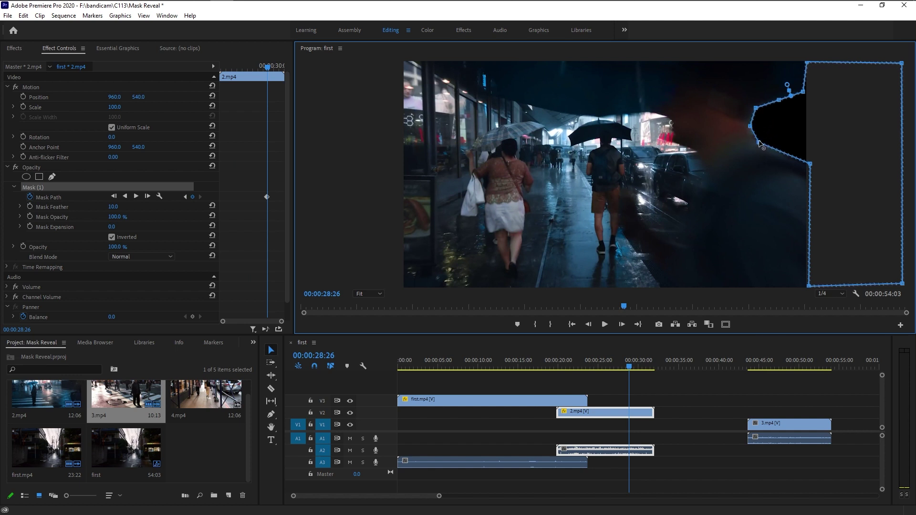
click(811, 164)
Reshape Mask (1) at 00:00:28:27 to follow the man's head and back, and continue adjusting it two frames further on
click(621, 324)
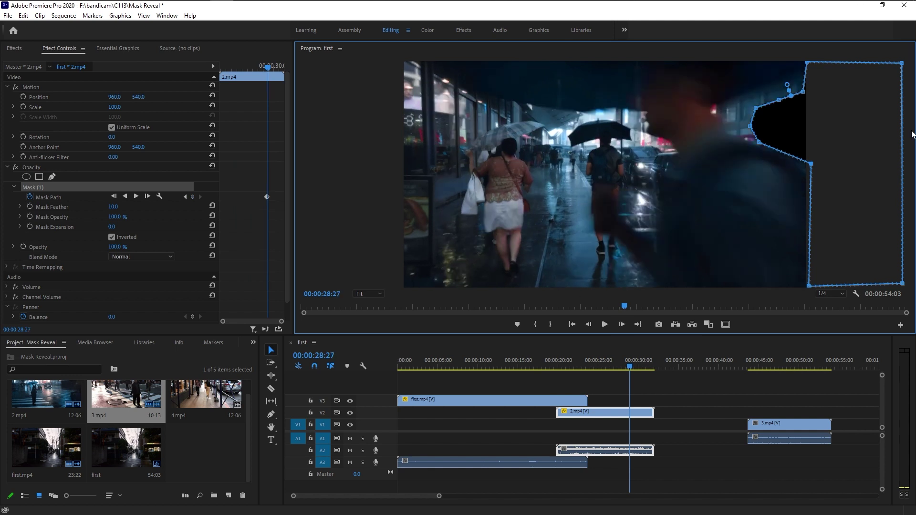
drag(802, 90, 734, 120)
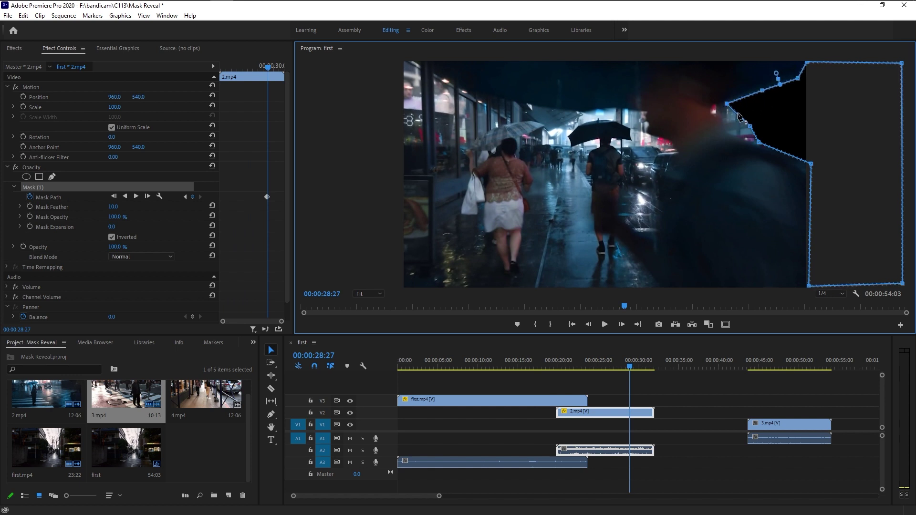
key(Right)
key(Right)
drag(821, 217, 818, 216)
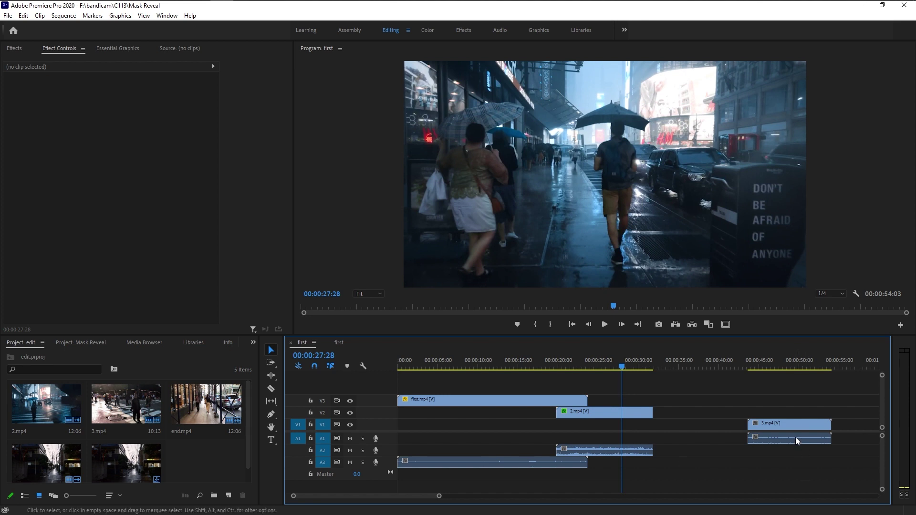
Move 3.mp4 earlier on V1 so it overlaps the end of 2.mp4, and play from 00:00:09:21 through both mask reveals
drag(796, 426, 676, 422)
drag(623, 365, 475, 366)
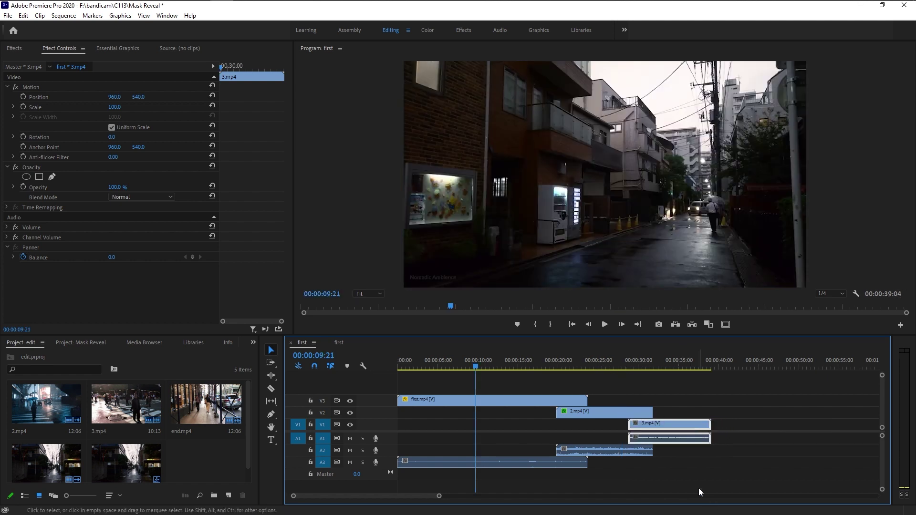
key(space)
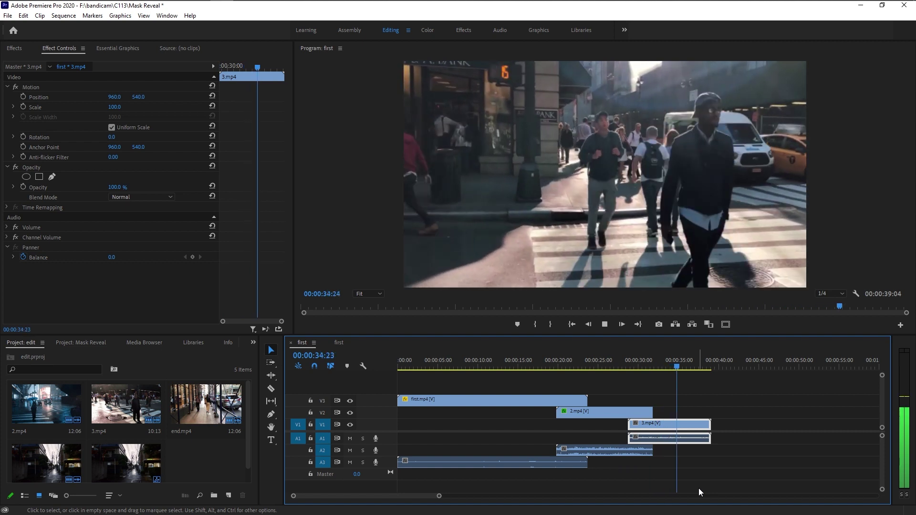
key(space)
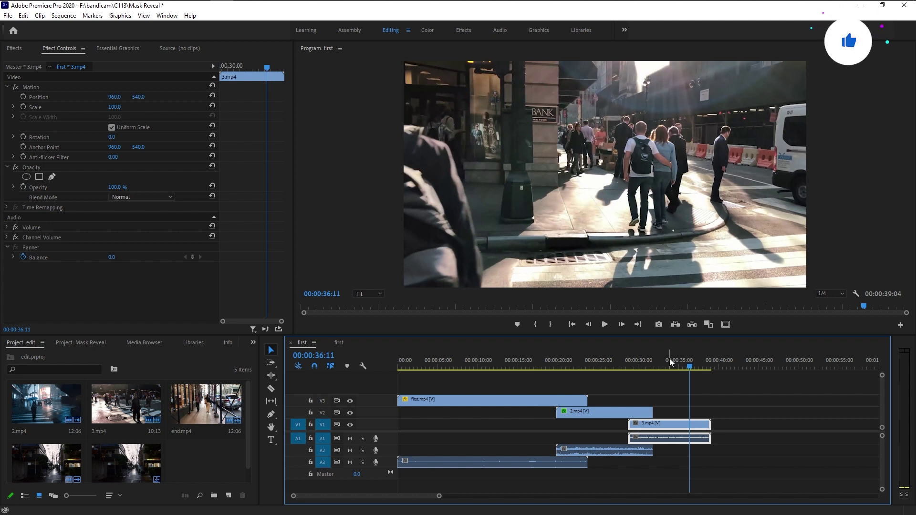
Save the project and find the frame in 3.mp4 where the man with the backpack crosses the picture, at 00:00:36:00
key(ctrl+s)
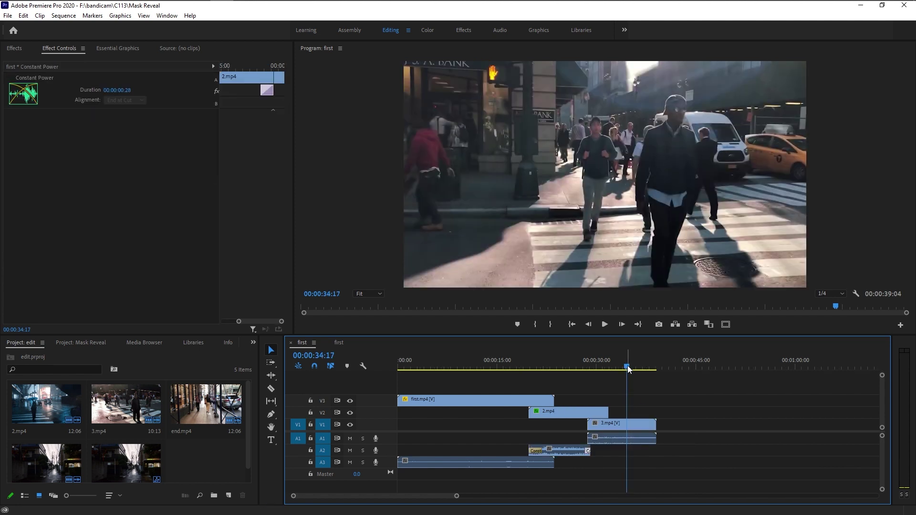
key(space)
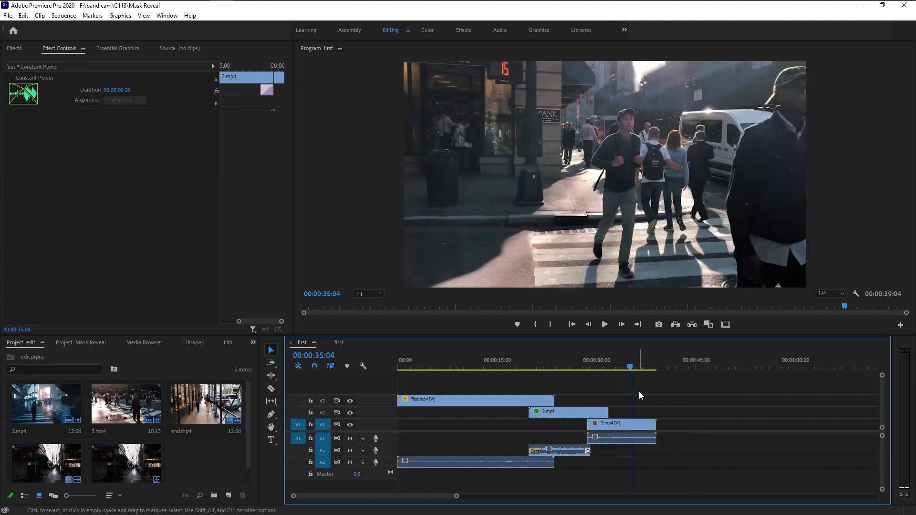
drag(630, 366, 636, 366)
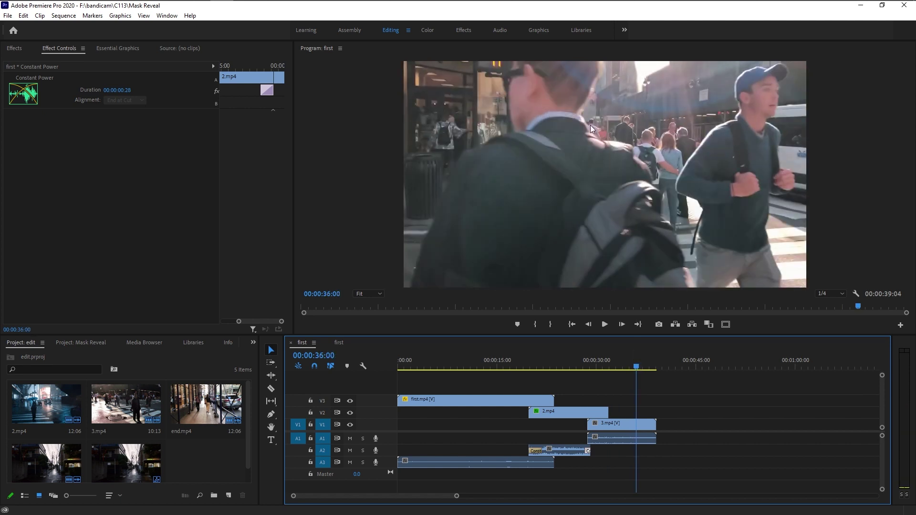